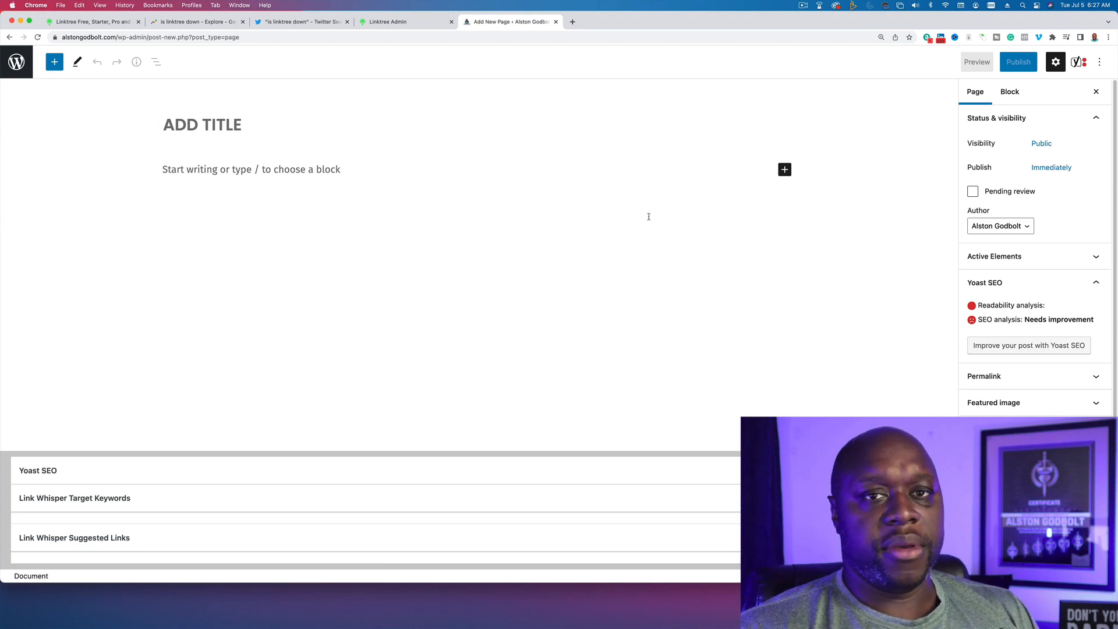
# Step: Title the page TIKTOK and add the paragraph "Click the buttons below to learn how to make money online"
pyautogui.click(207, 124)
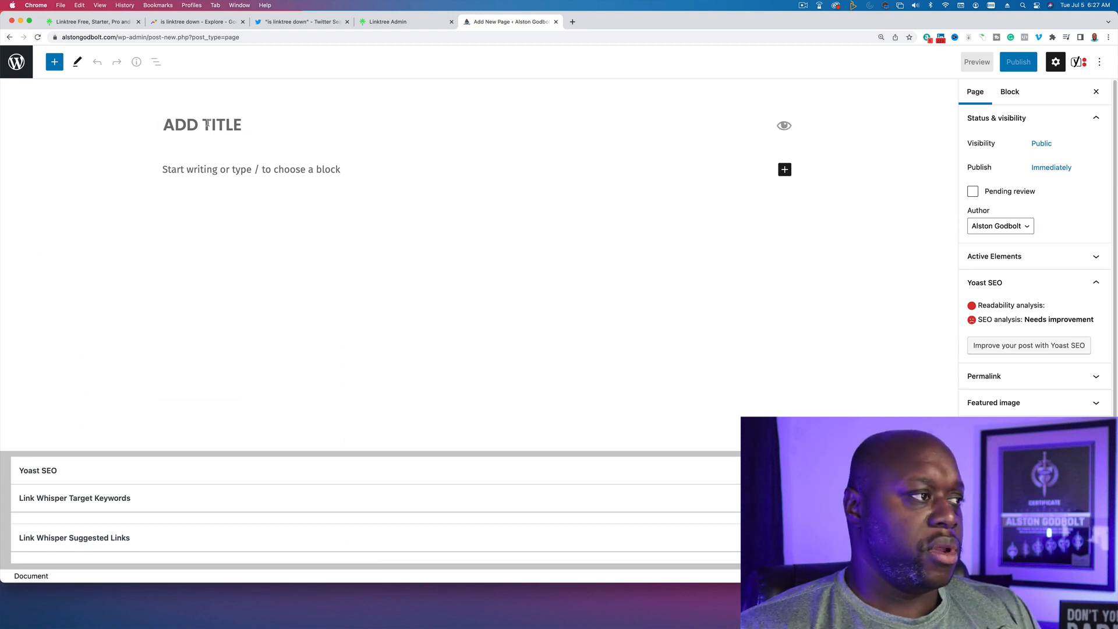
pyautogui.write('TIKTOK')
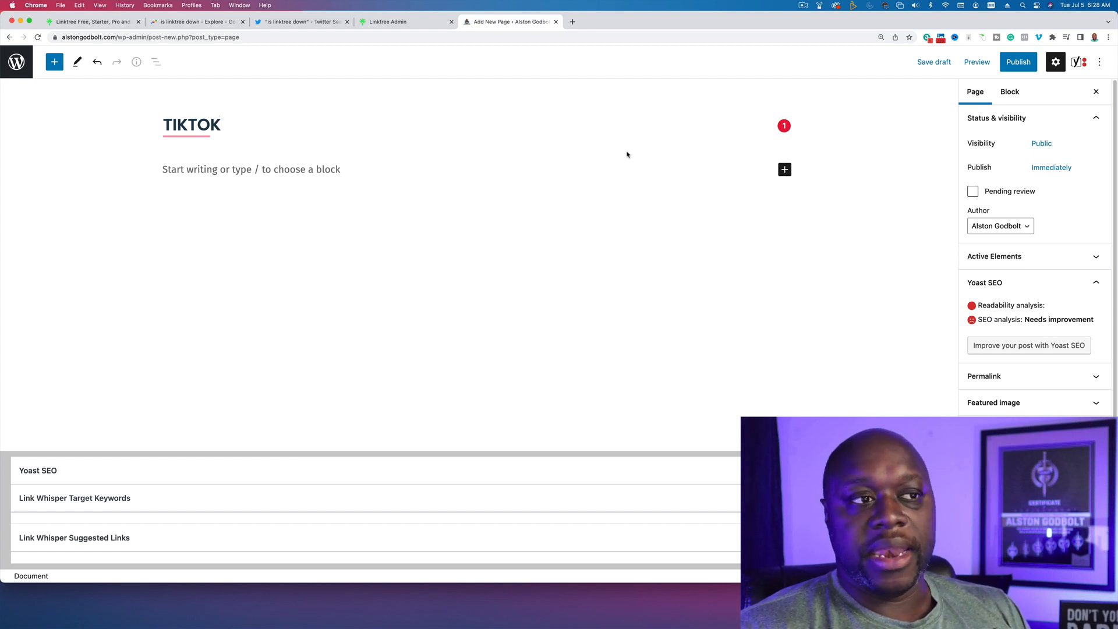
pyautogui.click(297, 170)
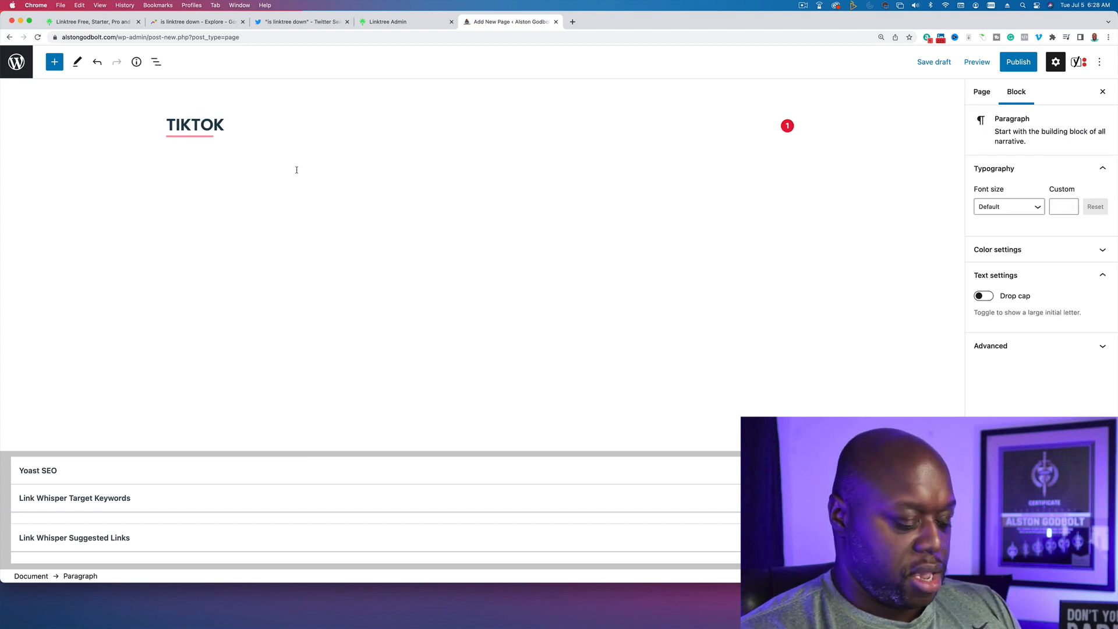
pyautogui.write('Click the ')
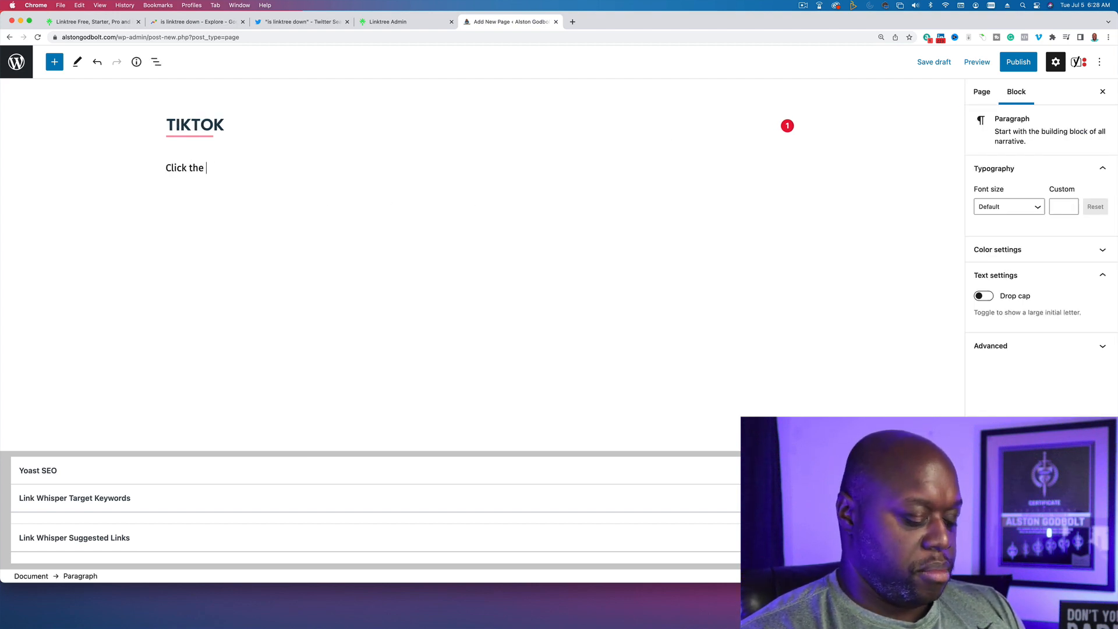
pyautogui.write('buttons below ')
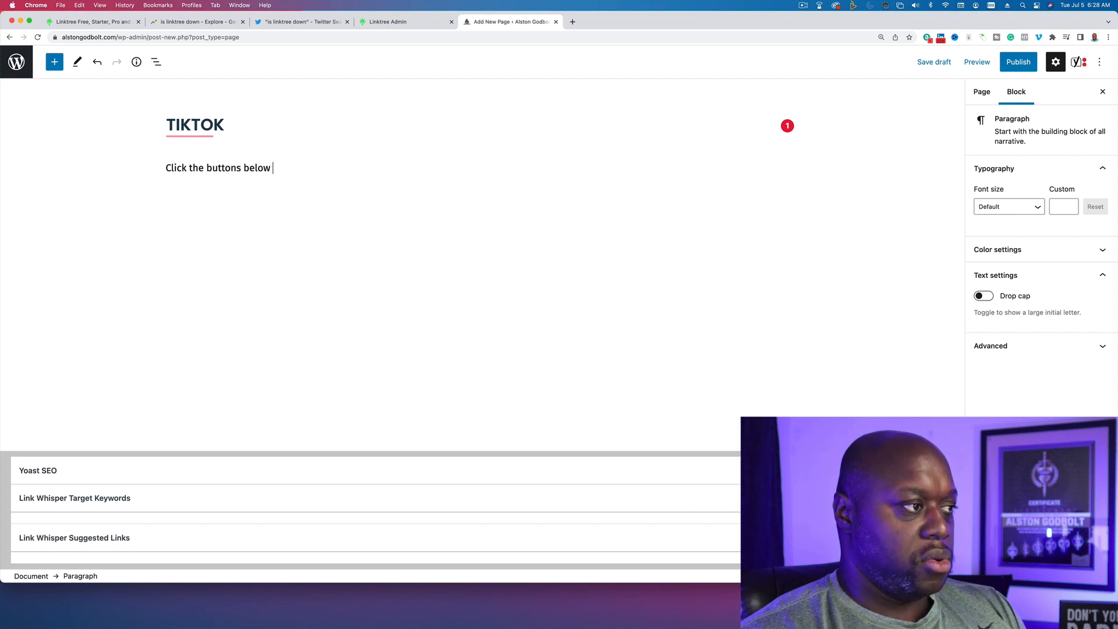
pyautogui.write('to learn how to mak')
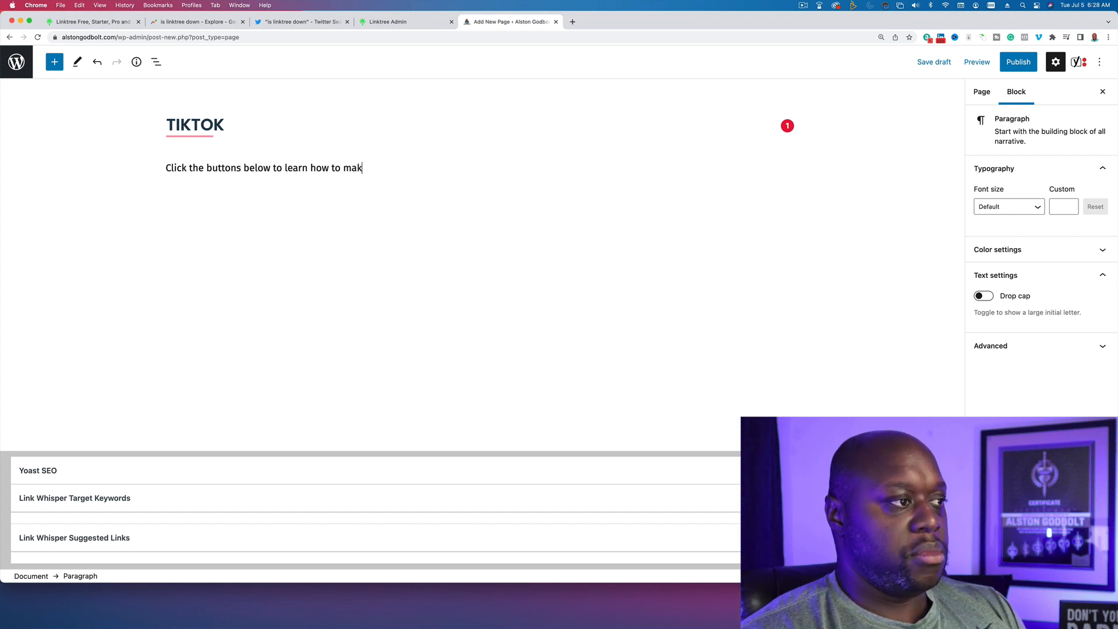
pyautogui.write('e money online')
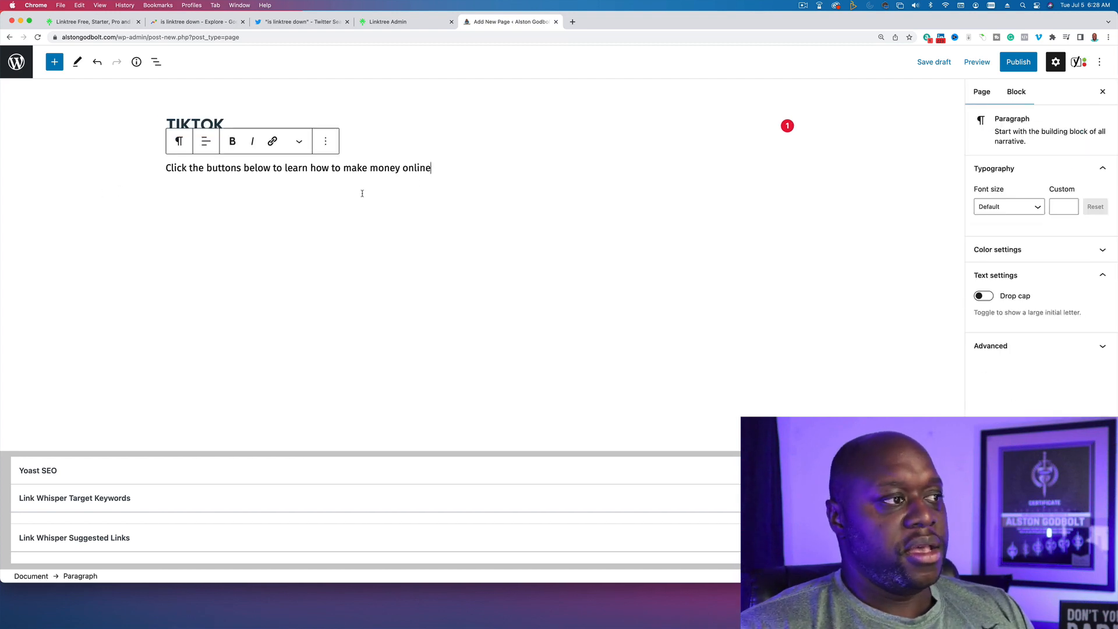
# Step: Search the block library for the Buttons block and insert it below the paragraph
pyautogui.press('Return')
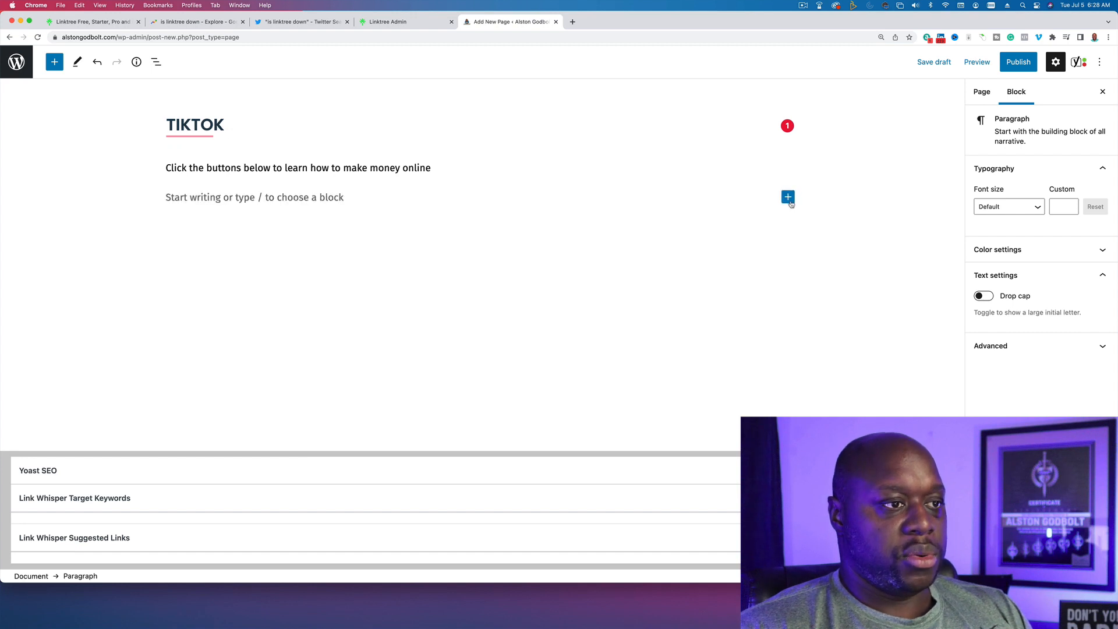
pyautogui.click(791, 203)
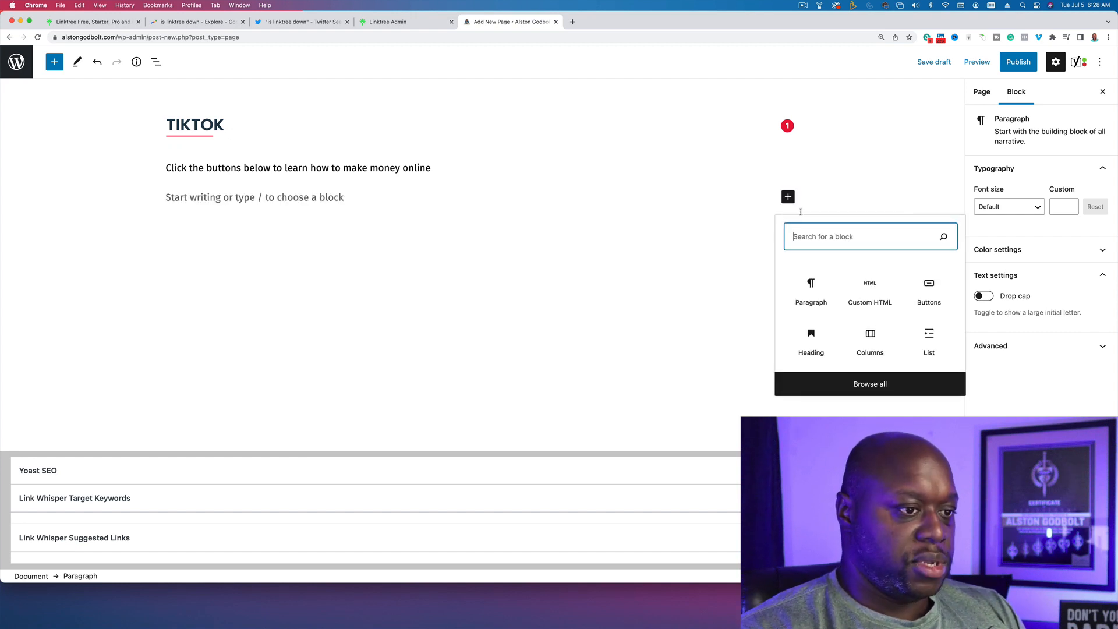
pyautogui.write('but')
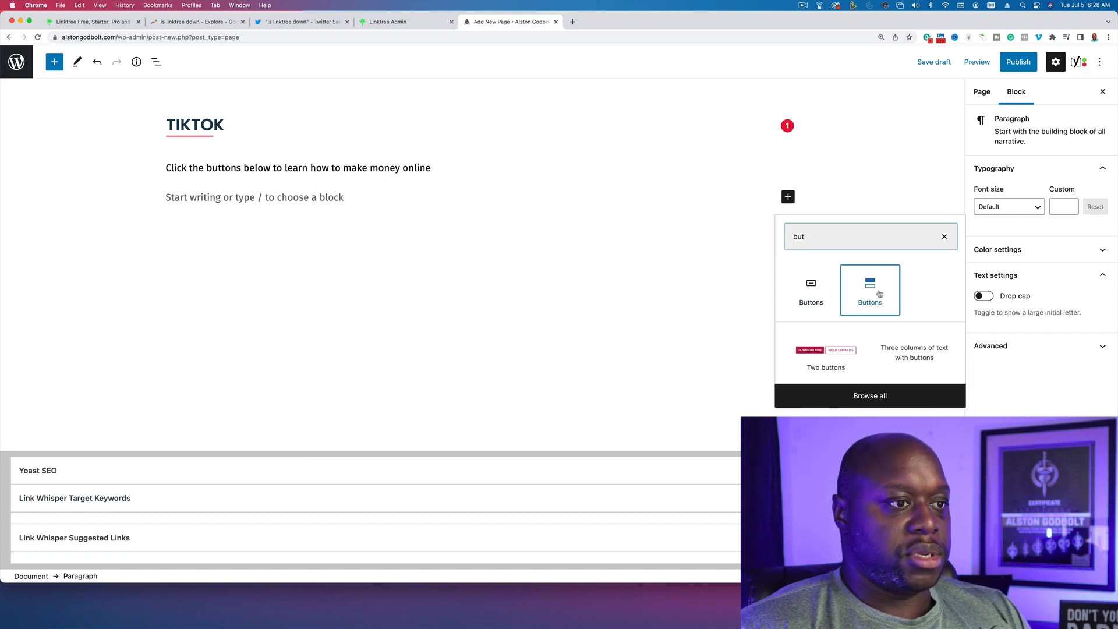
pyautogui.click(873, 290)
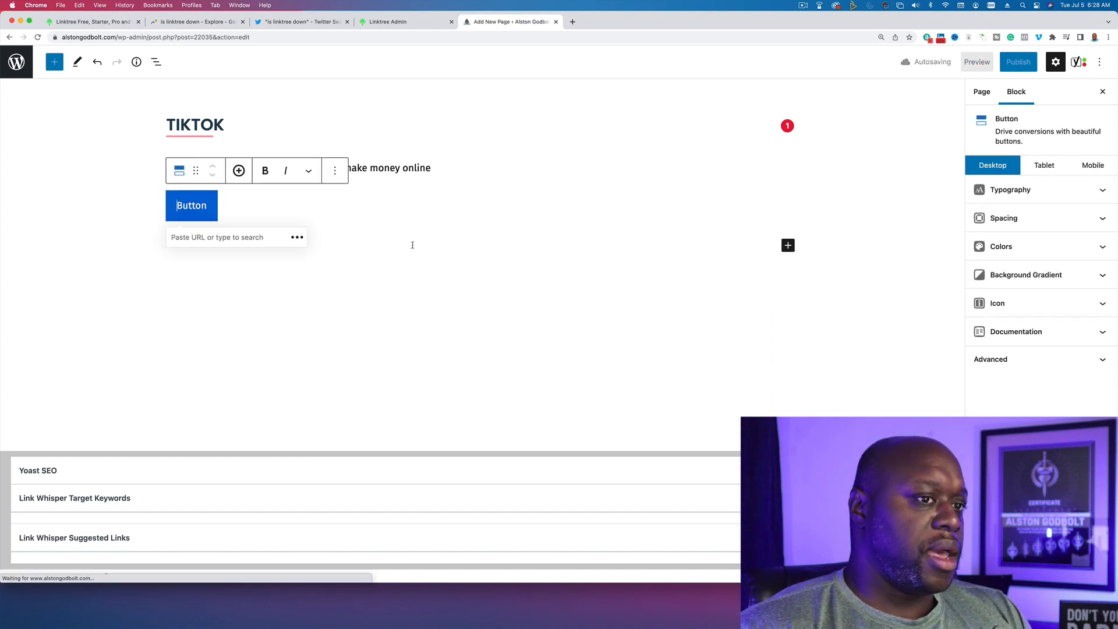
# Step: Replace the new button's placeholder label with "Better Than Linktree"
pyautogui.doubleClick(196, 205)
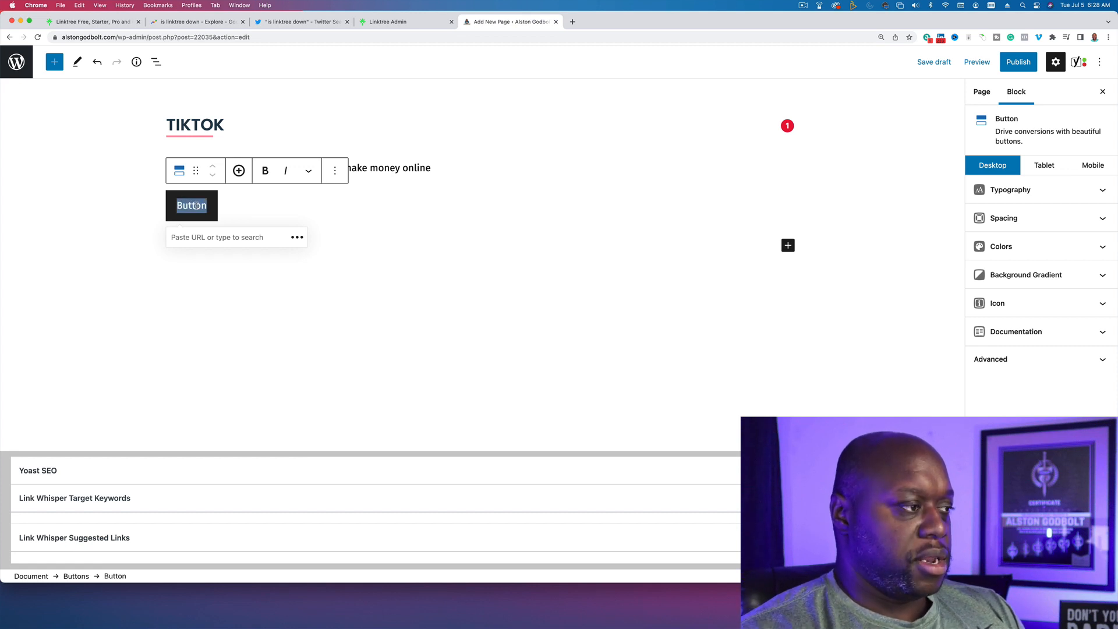
pyautogui.write('Bett')
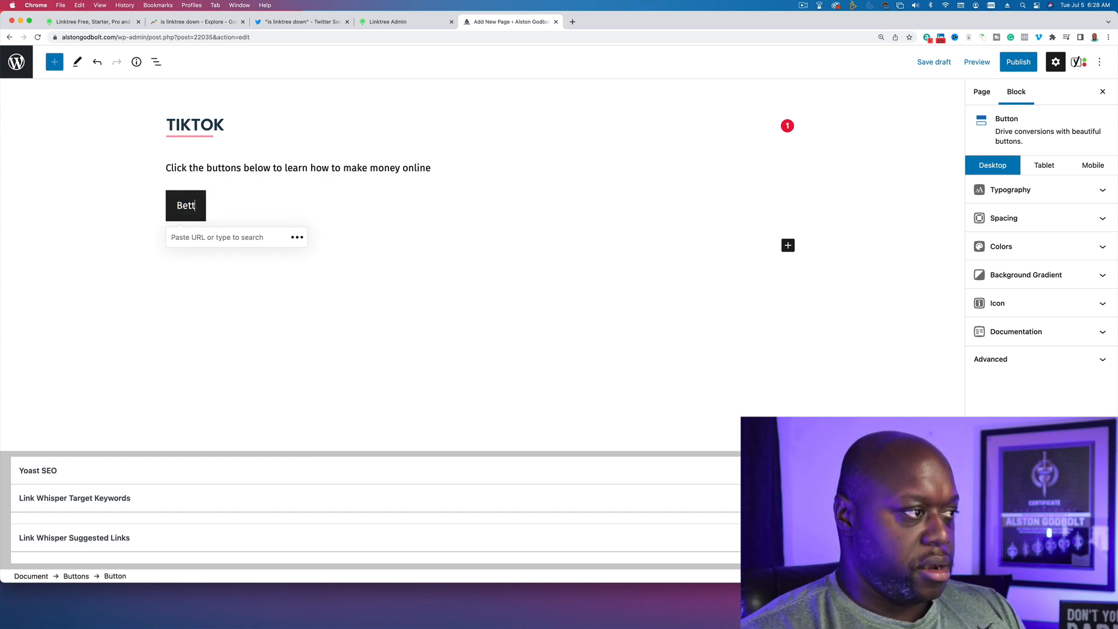
pyautogui.write('er tthan')
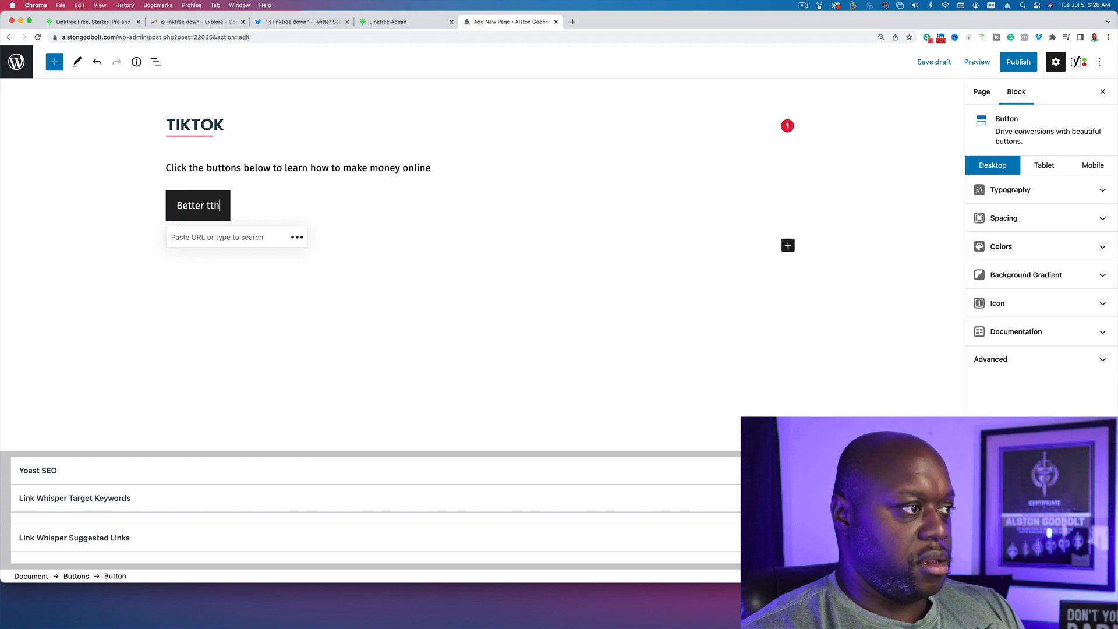
pyautogui.press('BackSpace')
pyautogui.press('BackSpace')
pyautogui.write('=')
pyautogui.press('BackSpace')
pyautogui.press('BackSpace')
pyautogui.press('BackSpace')
pyautogui.press('BackSpace')
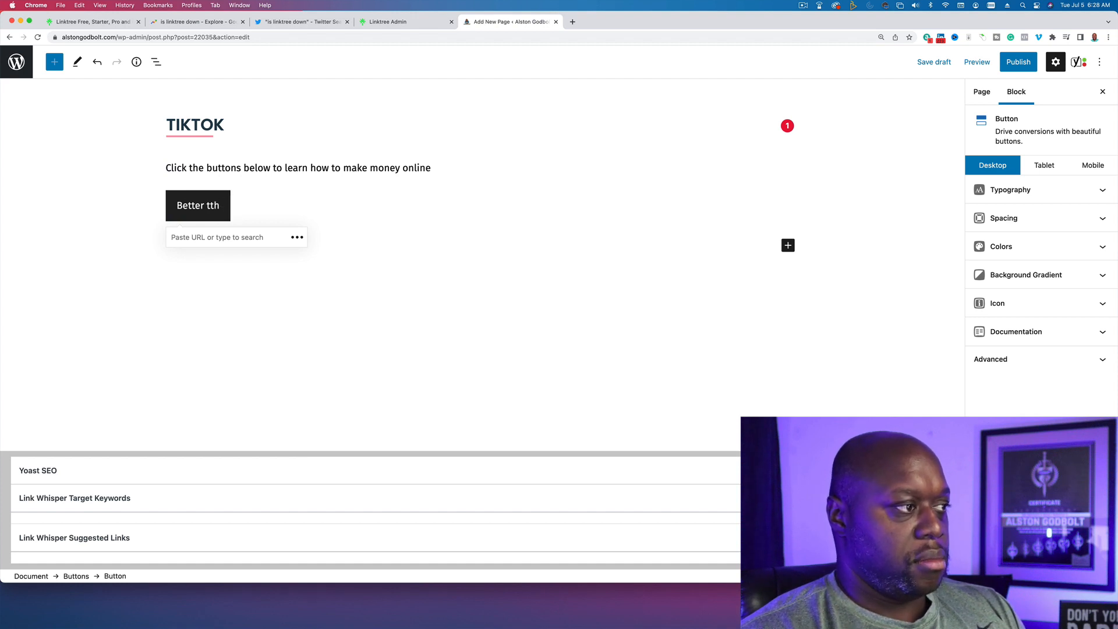
pyautogui.write('T')
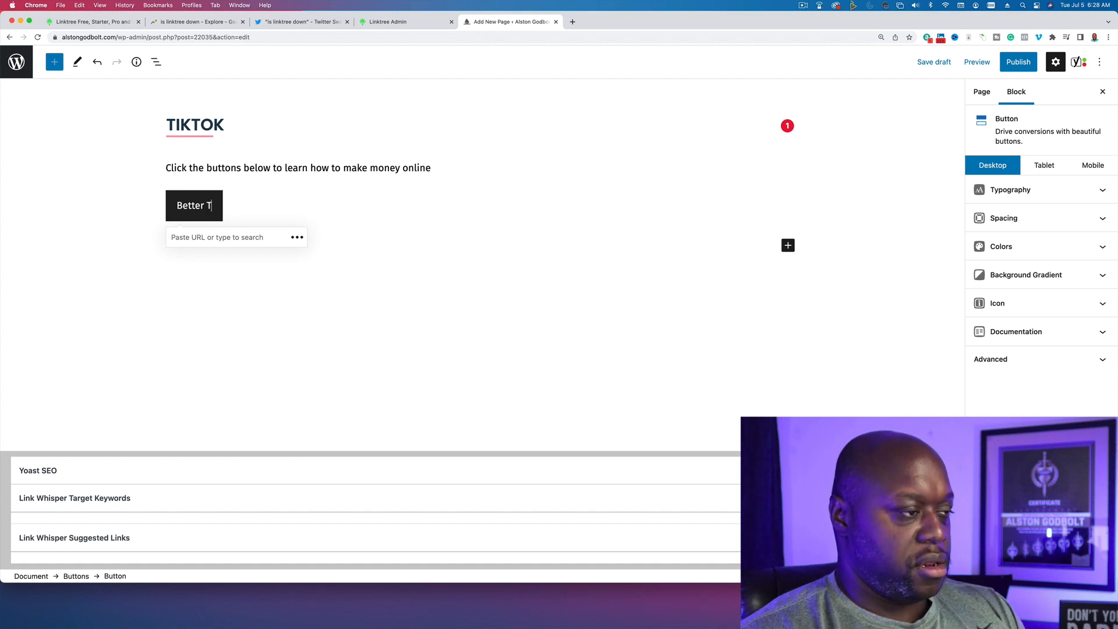
pyautogui.write('han Linktree')
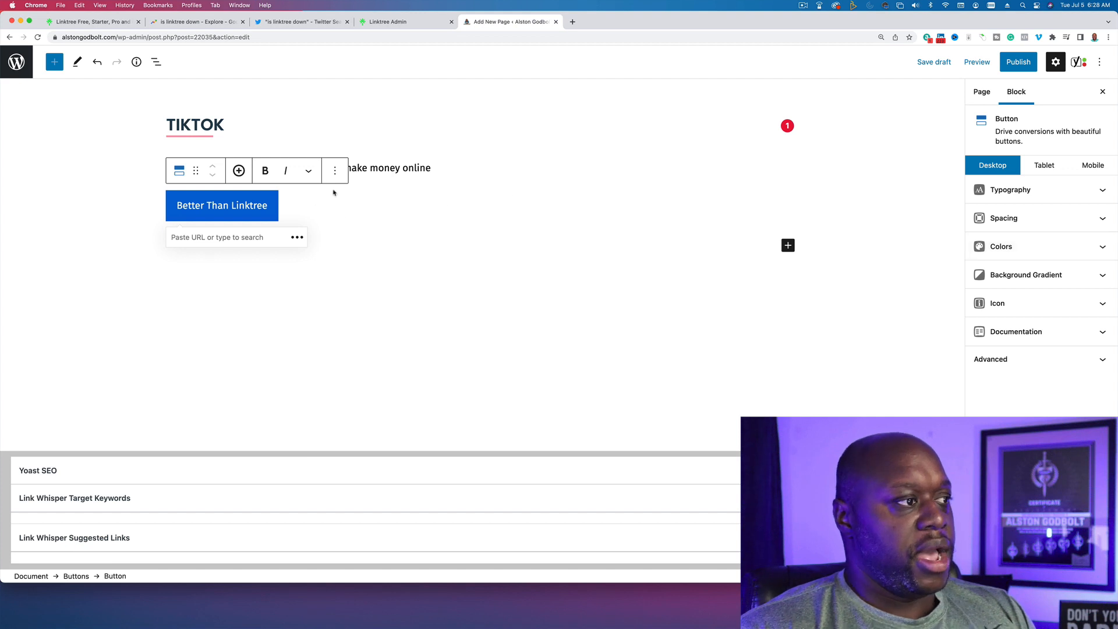
pyautogui.click(225, 239)
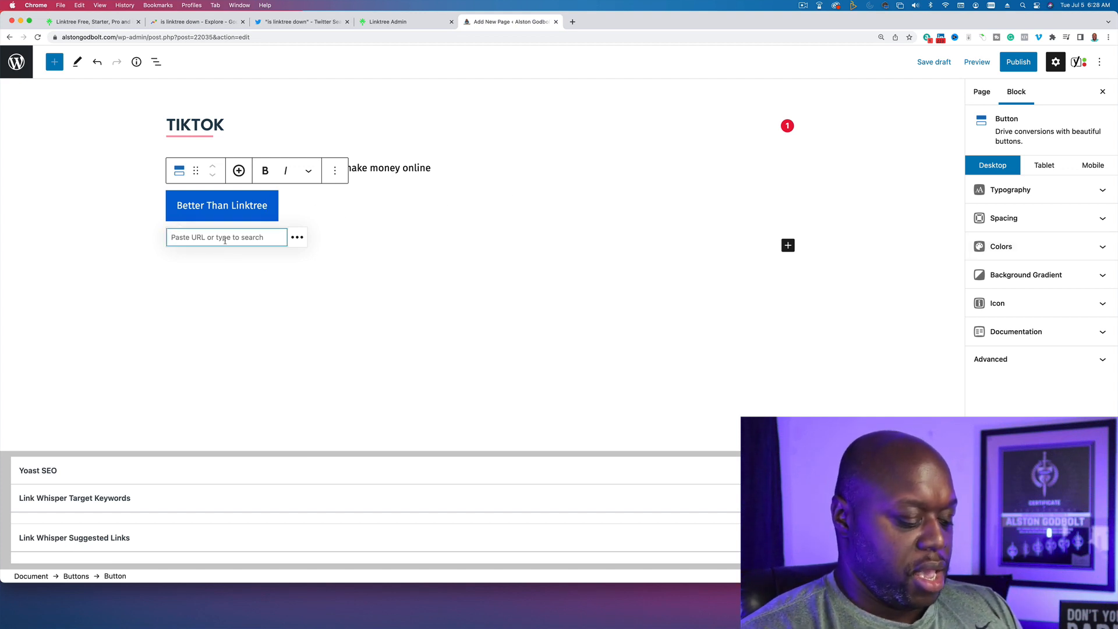
pyautogui.write('www.')
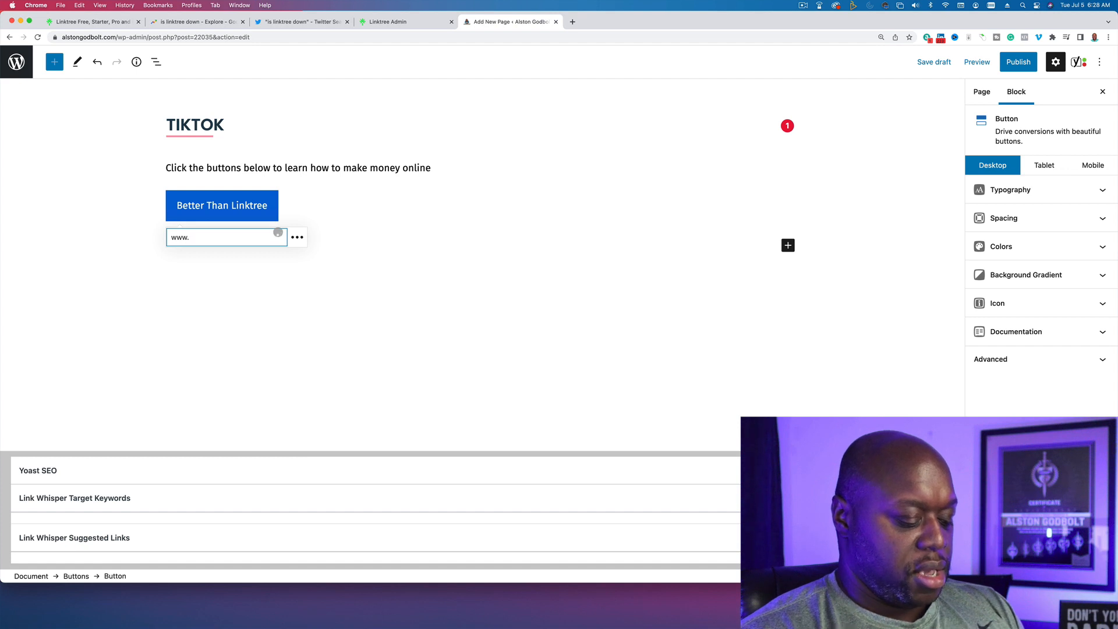
pyautogui.write('espn.')
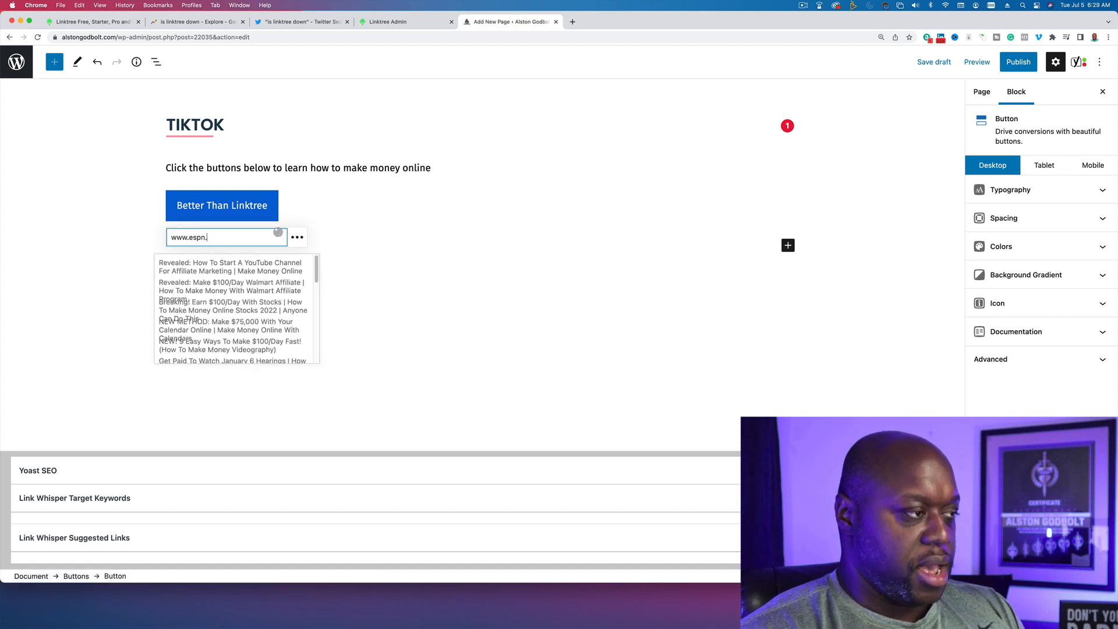
pyautogui.write('com')
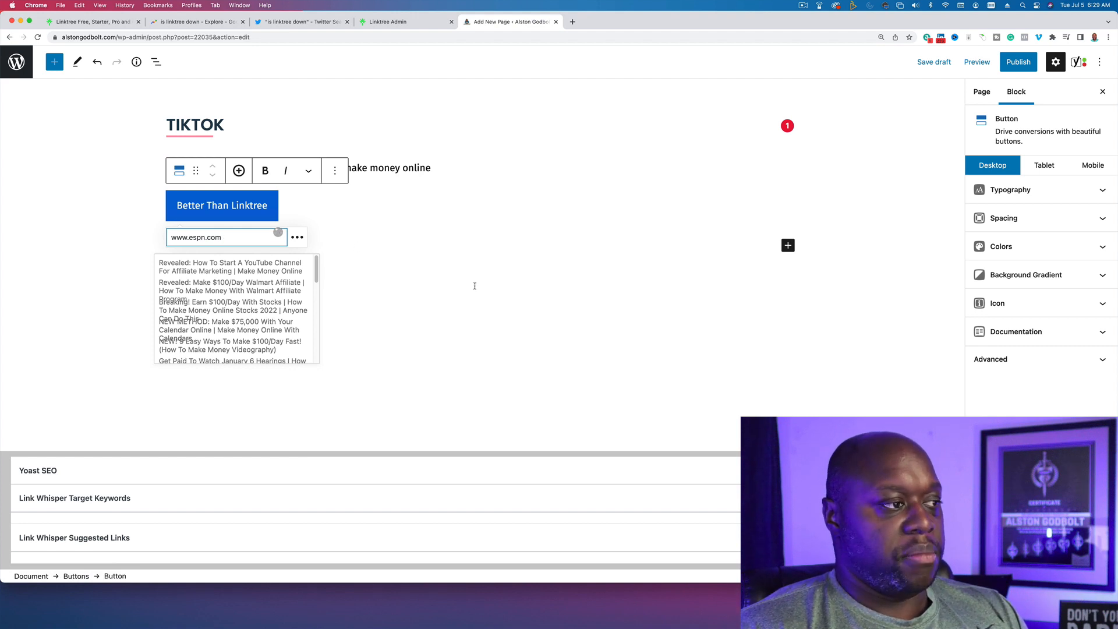
pyautogui.click(297, 237)
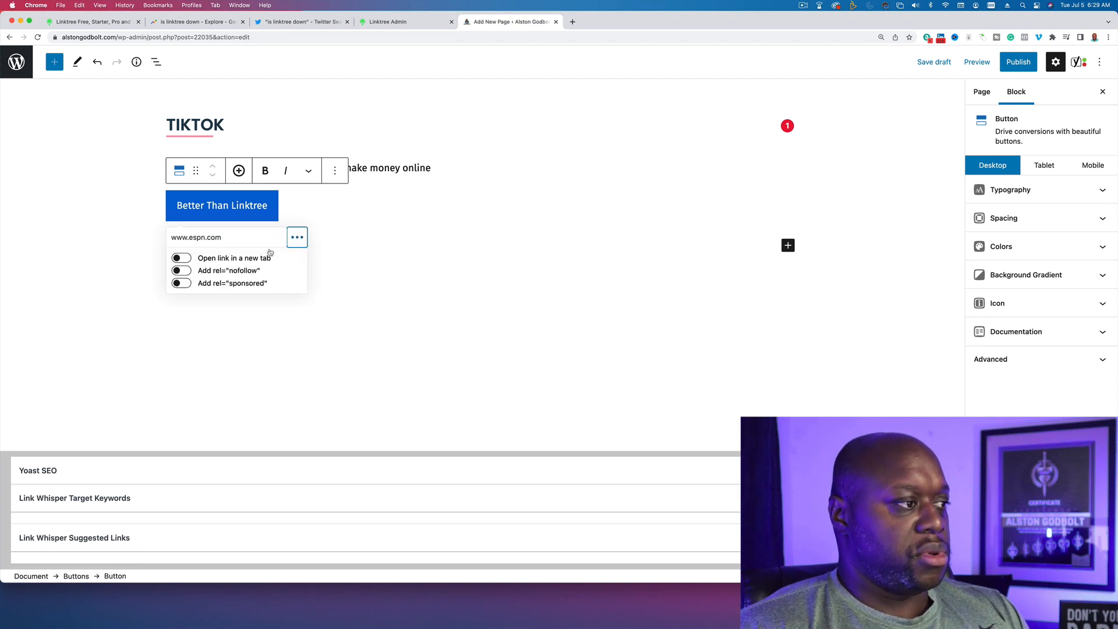
pyautogui.click(181, 258)
pyautogui.click(487, 352)
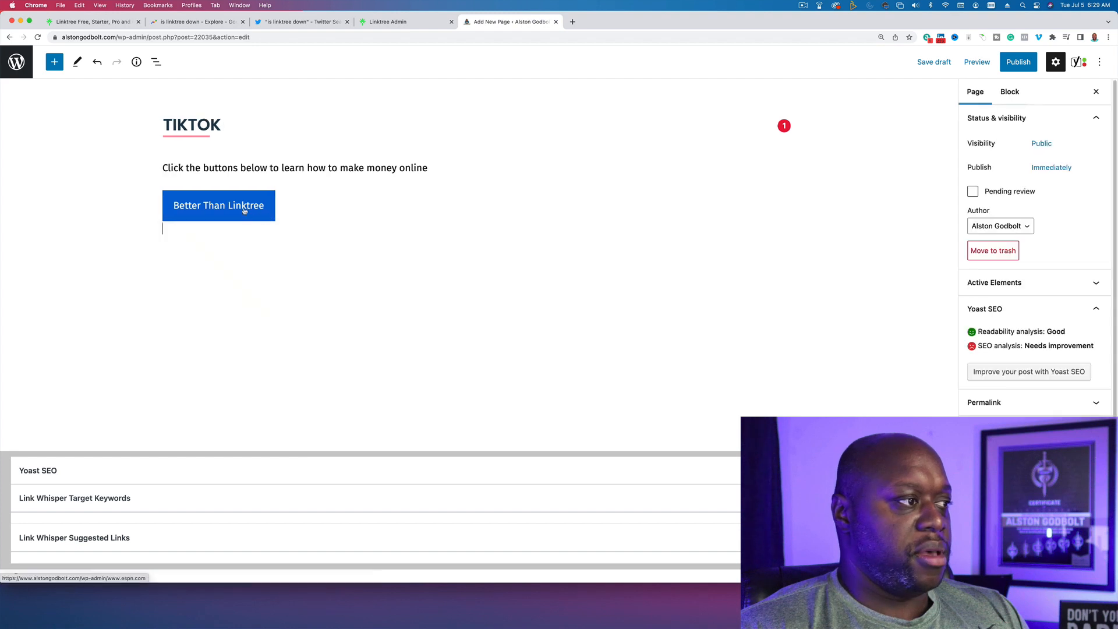
# Step: Set the Better Than Linktree button's normal background color to the orange preset #ff6900
pyautogui.click(244, 210)
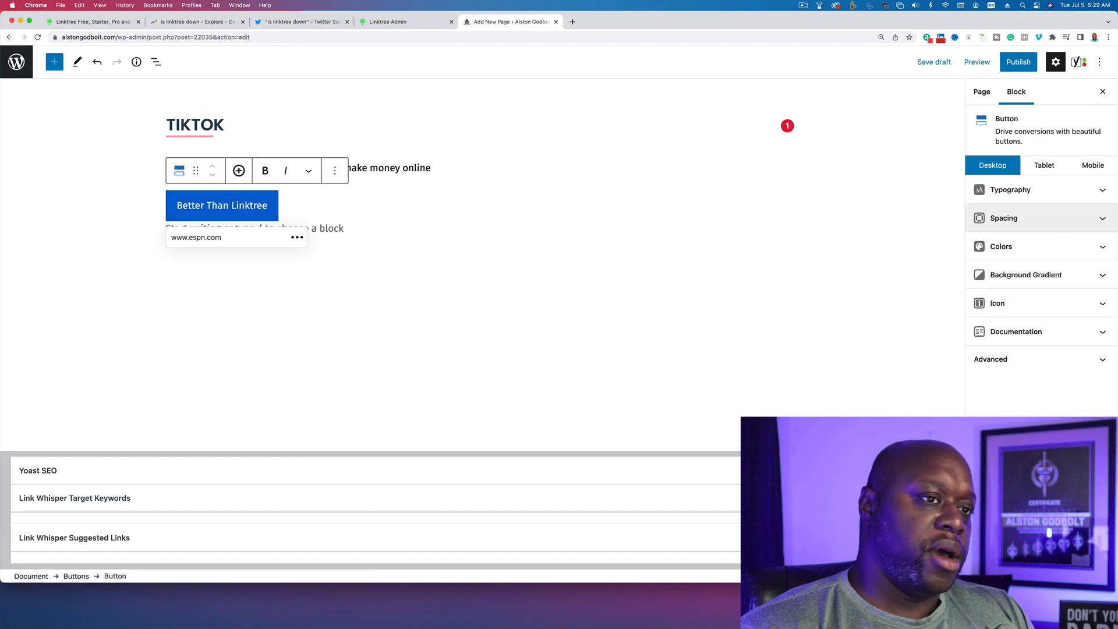
pyautogui.click(1098, 247)
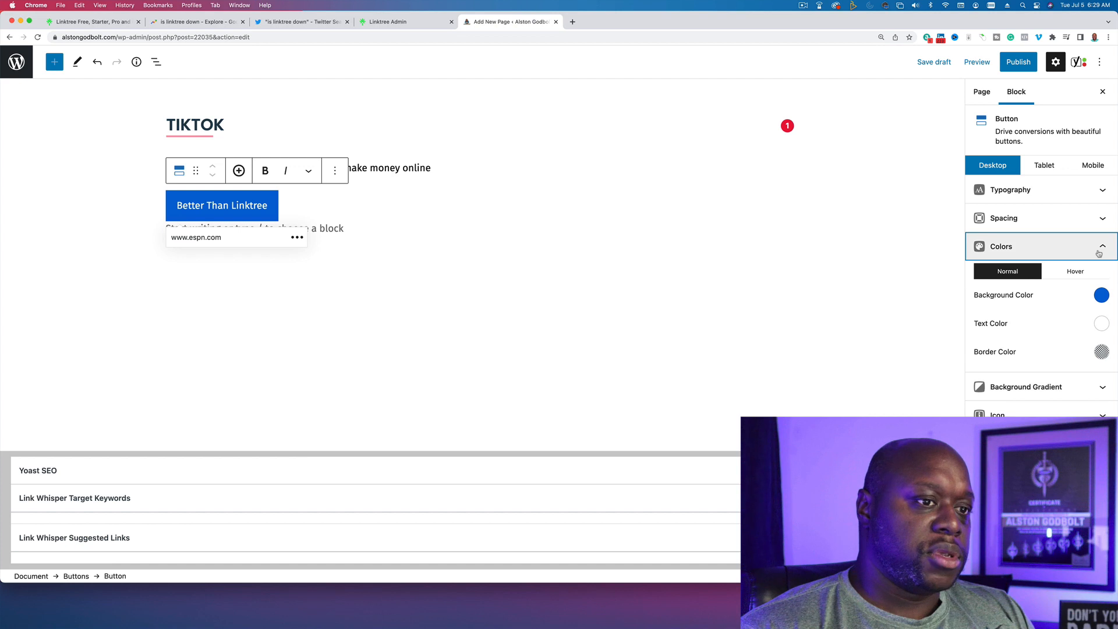
pyautogui.click(1100, 296)
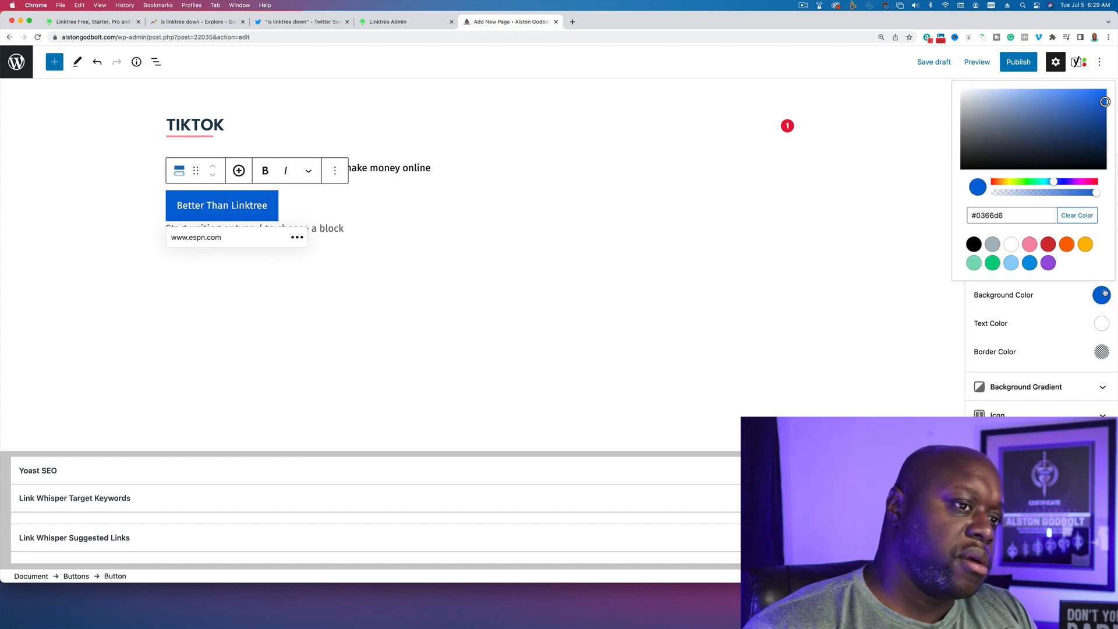
pyautogui.click(1067, 245)
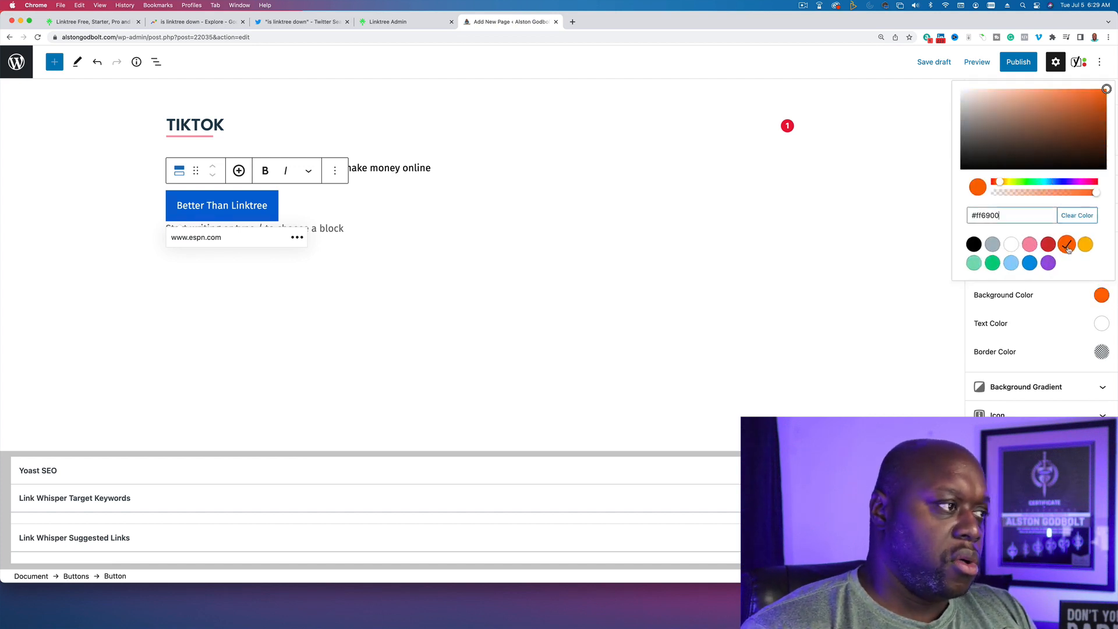
pyautogui.click(859, 299)
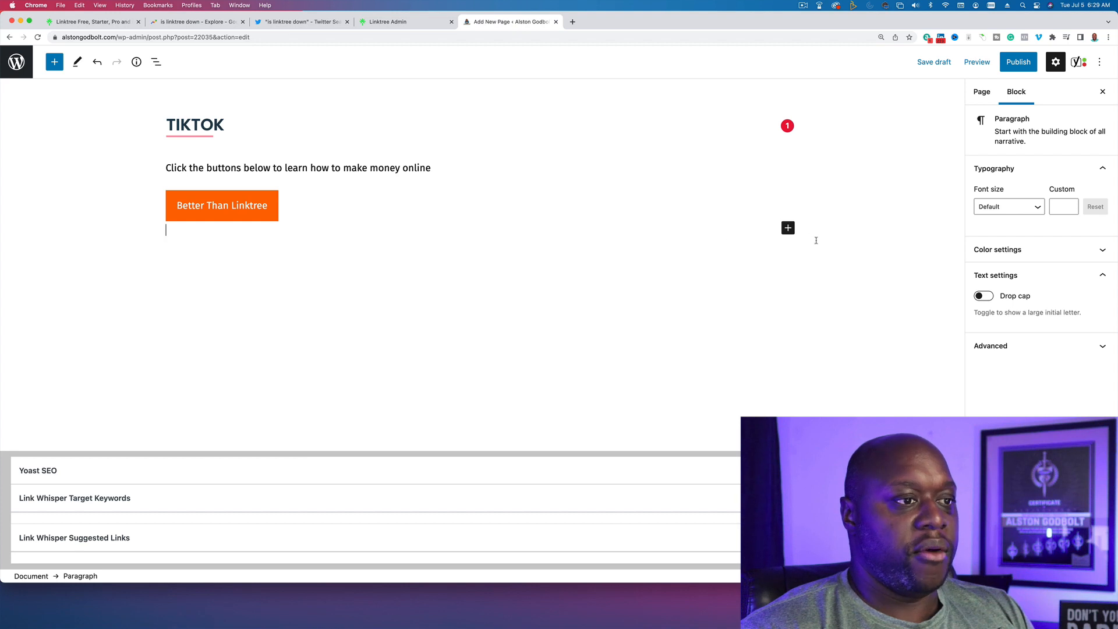
# Step: Insert a second Buttons block below the orange button and replace its placeholder label with "How to Make mOney Online"
pyautogui.click(788, 228)
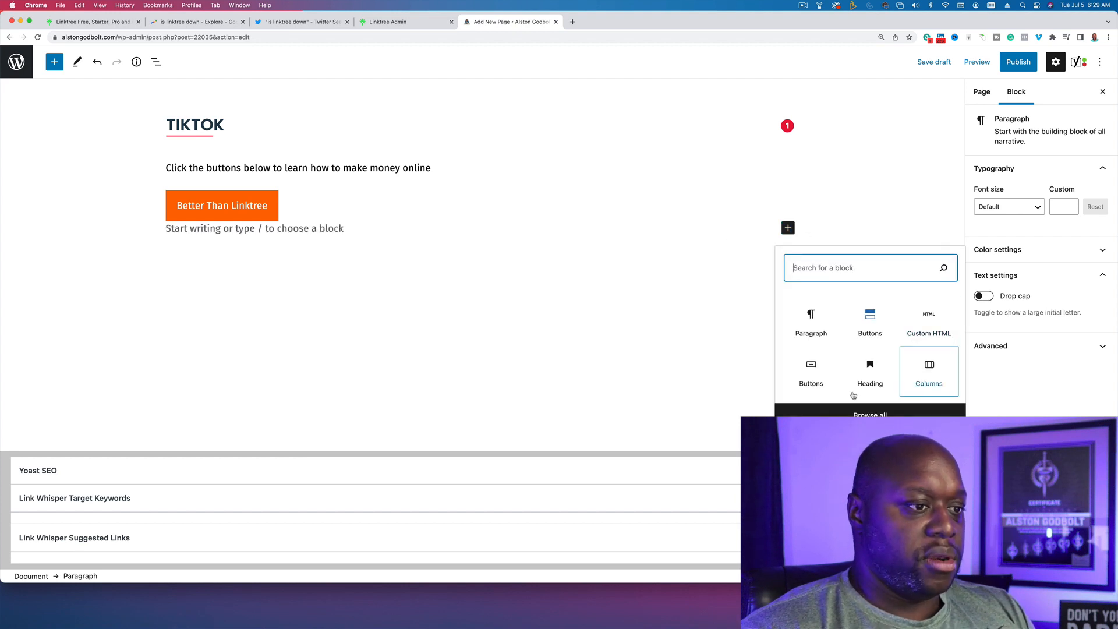
pyautogui.click(874, 319)
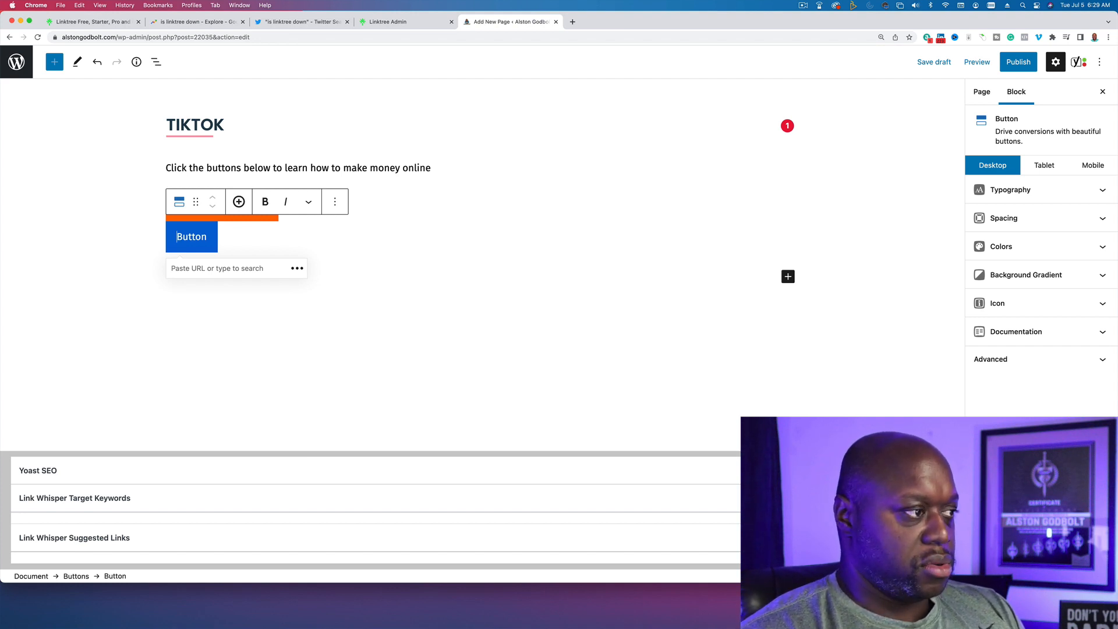
pyautogui.write('How to Make m')
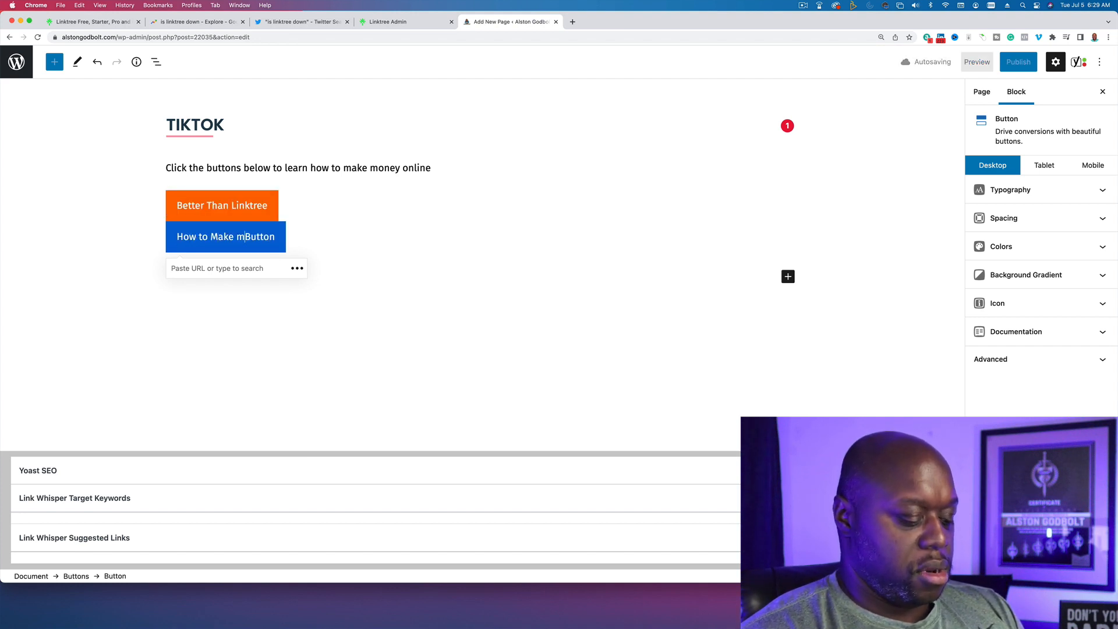
pyautogui.write('Oney Online')
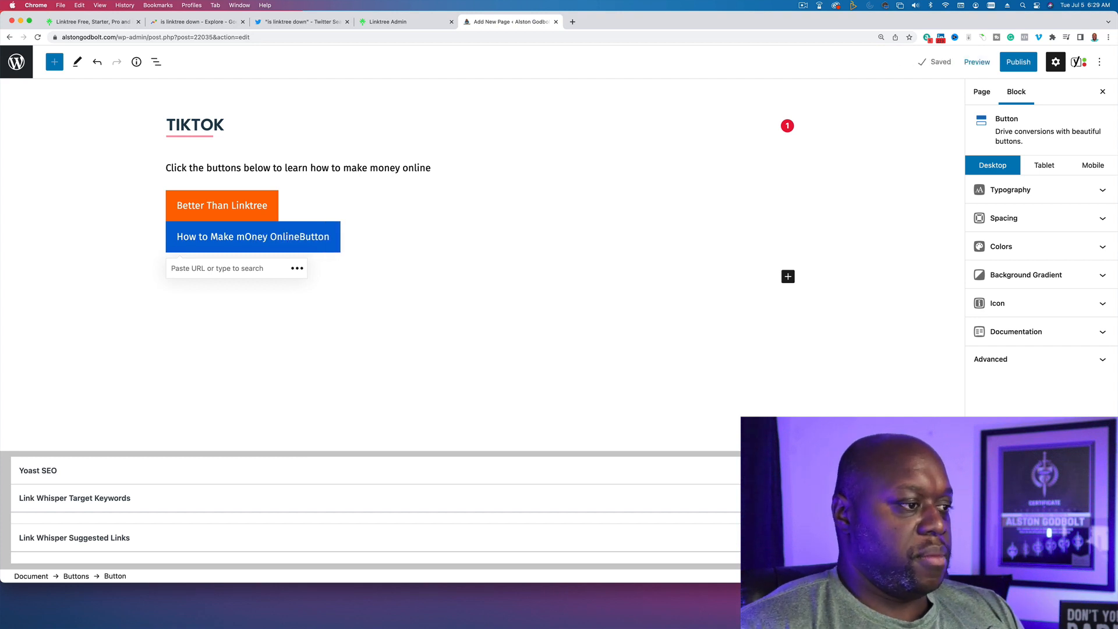
pyautogui.hotkey('shift', 'Right')
pyautogui.hotkey('shift', 'Right')
pyautogui.hotkey('shift', 'Right')
pyautogui.hotkey('shift', 'Right')
pyautogui.hotkey('shift', 'Right')
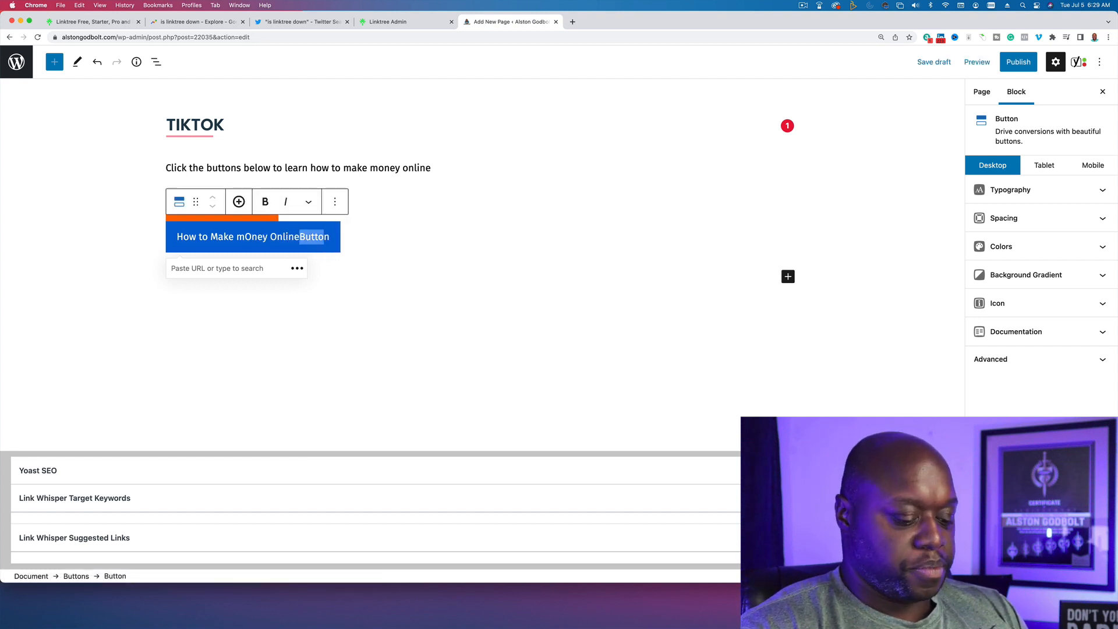
pyautogui.hotkey('shift', 'Right')
pyautogui.press('BackSpace')
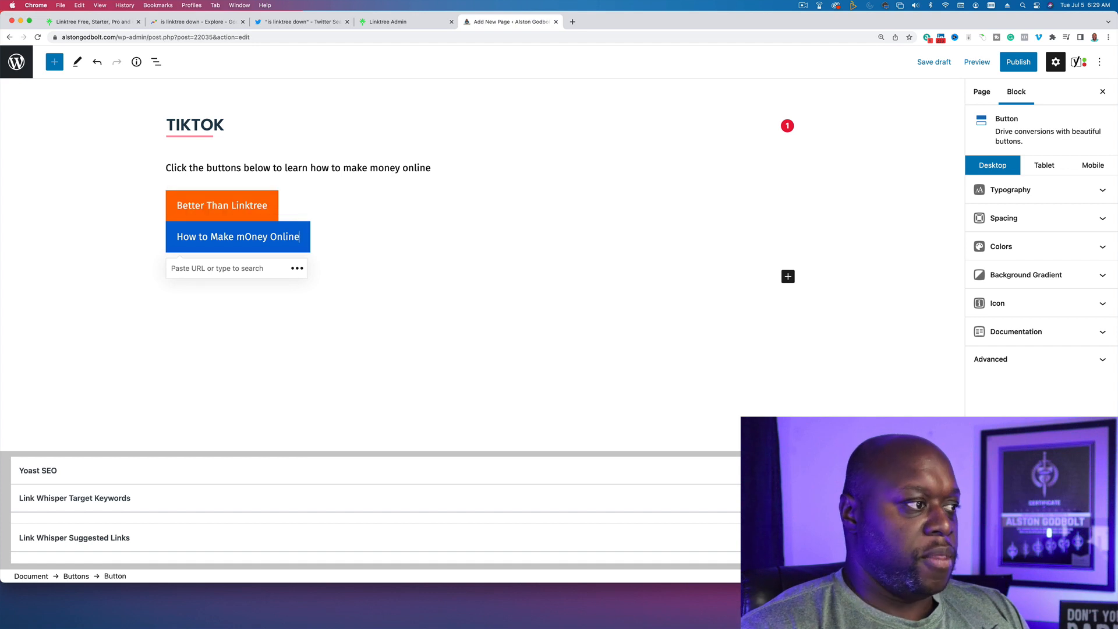
# Step: Enable the background gradient on the How to Make mOney Online button and enter 1579 as Color One's stop position
pyautogui.click(1048, 275)
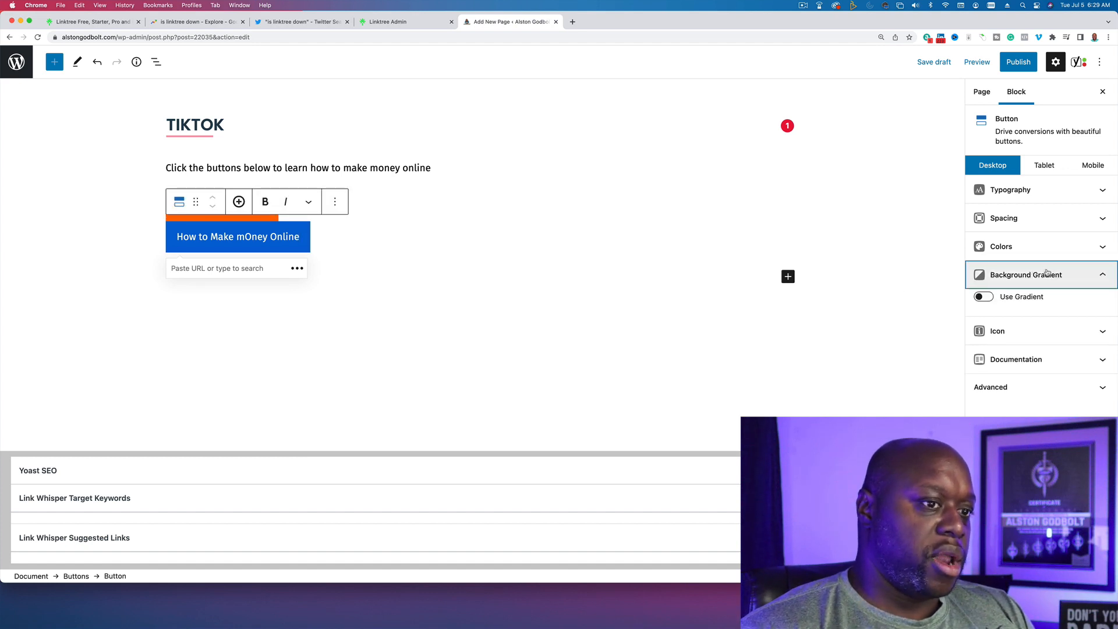
pyautogui.click(990, 296)
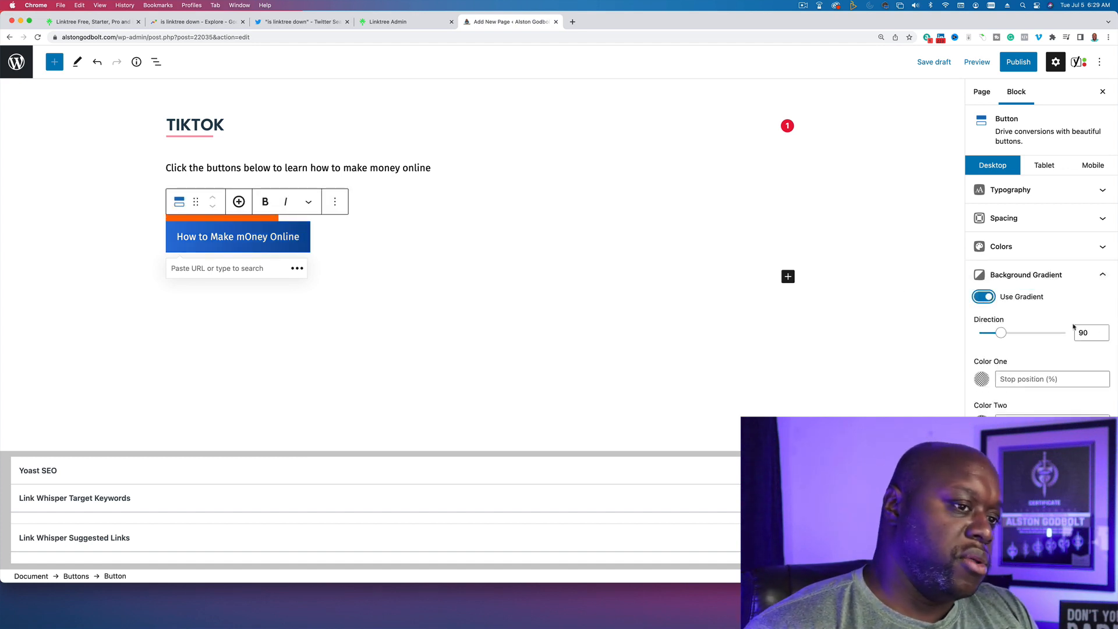
pyautogui.click(1010, 379)
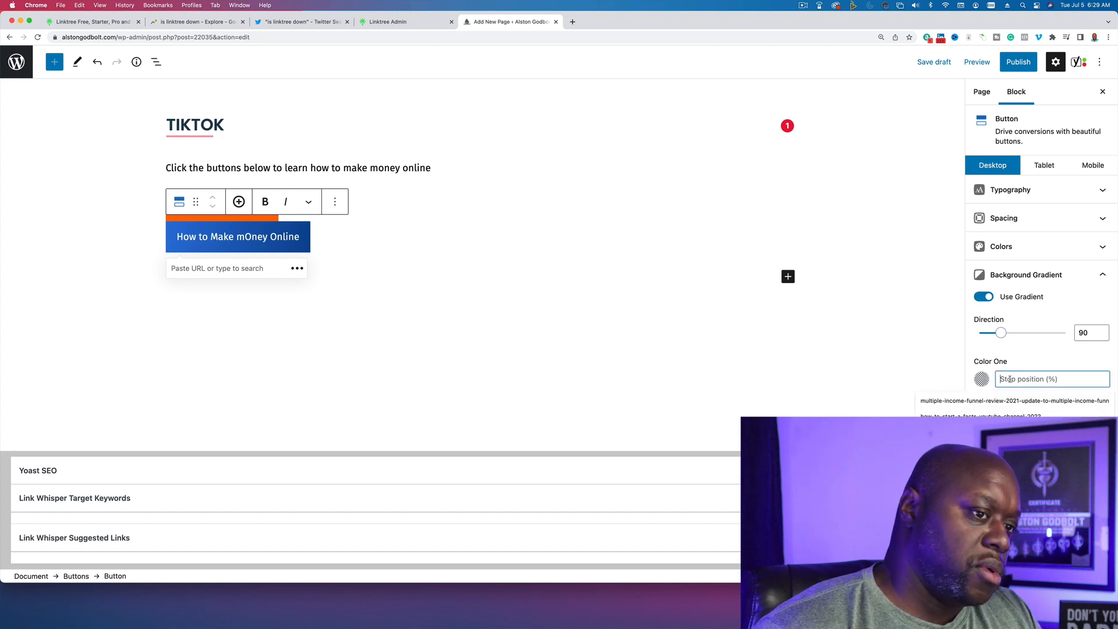
pyautogui.write('1')
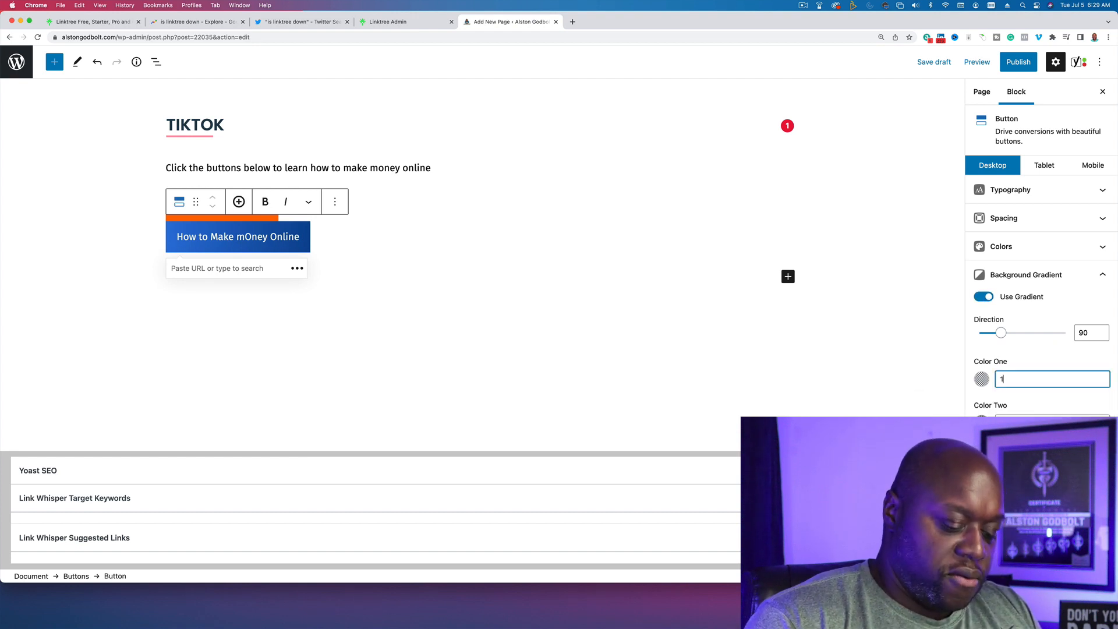
pyautogui.write('579aa')
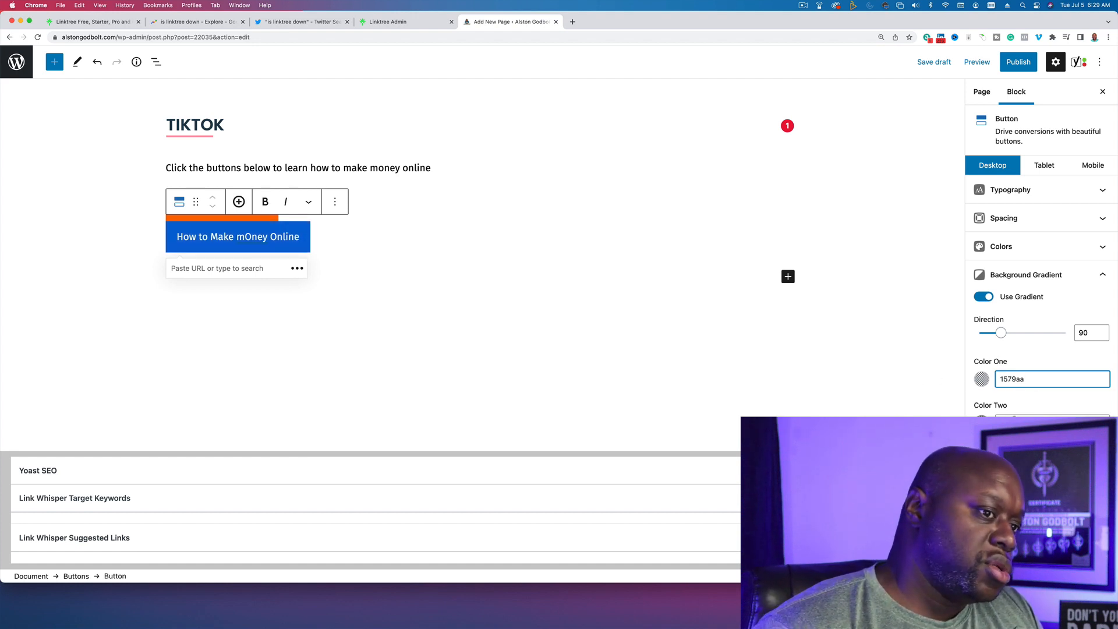
pyautogui.press('BackSpace')
pyautogui.press('BackSpace')
pyautogui.click(1016, 416)
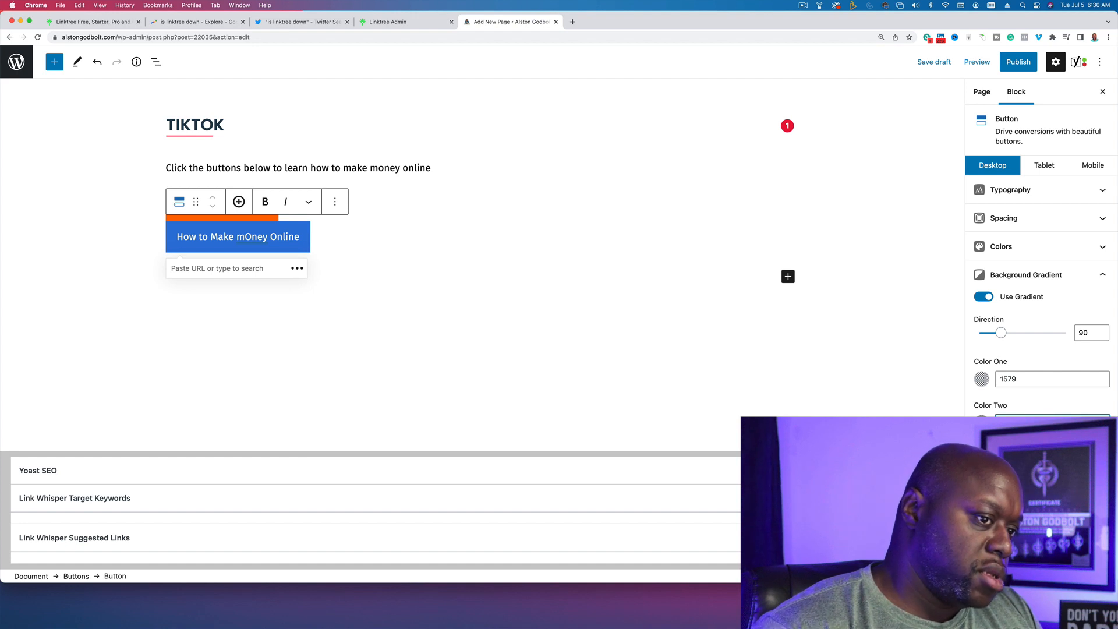
# Step: Link the How to Make mOney Online button to tiktok.com and set the link to open in a new tab
pyautogui.click(231, 266)
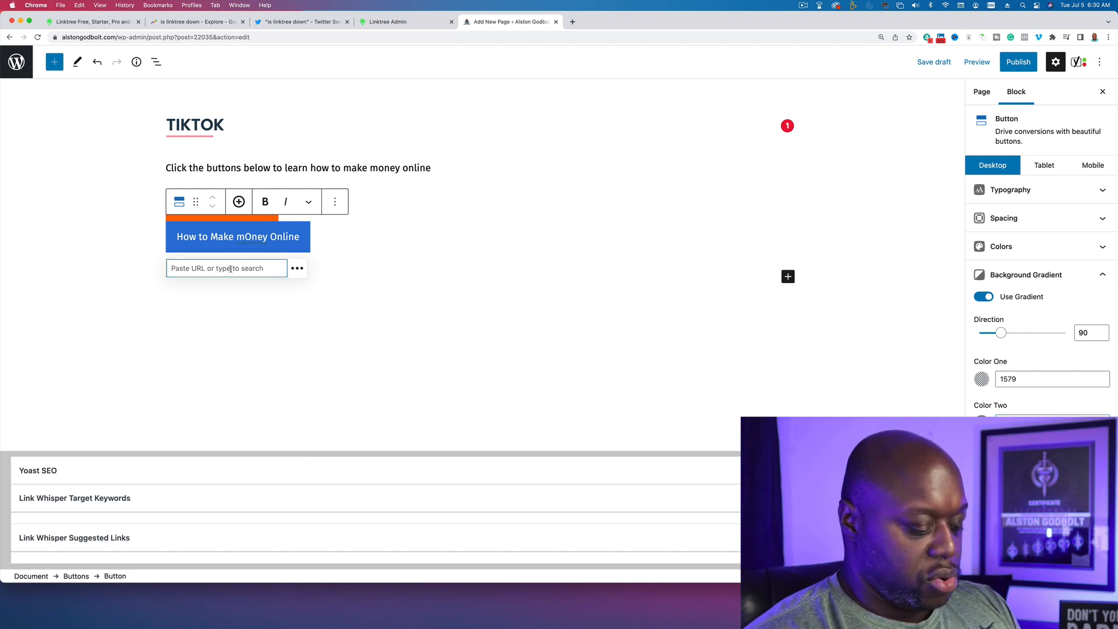
pyautogui.write('ti')
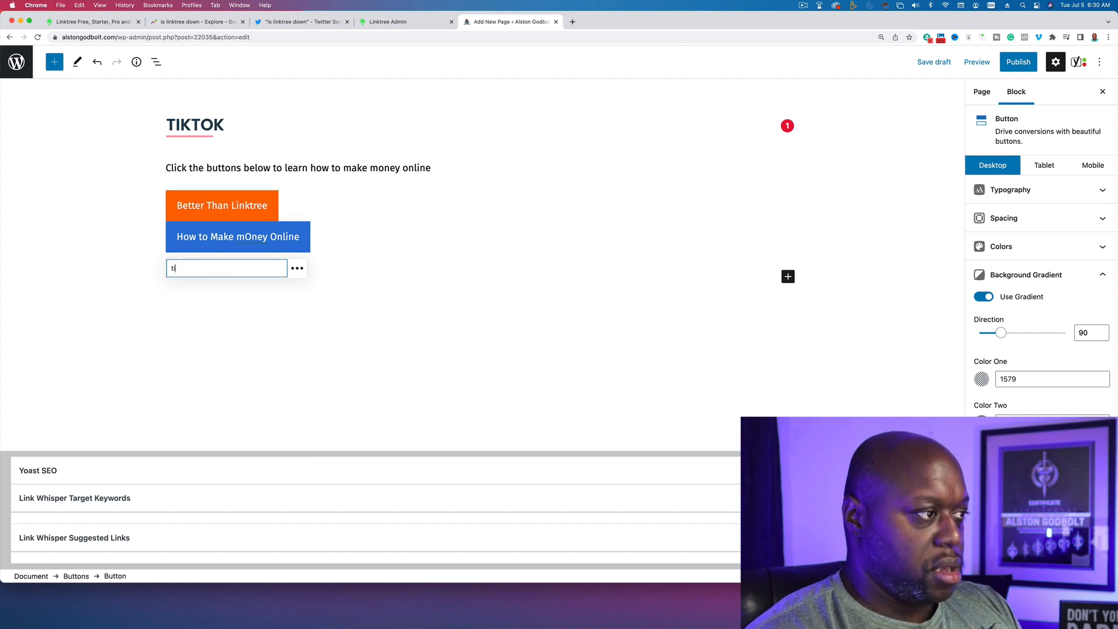
pyautogui.write('ktok.com')
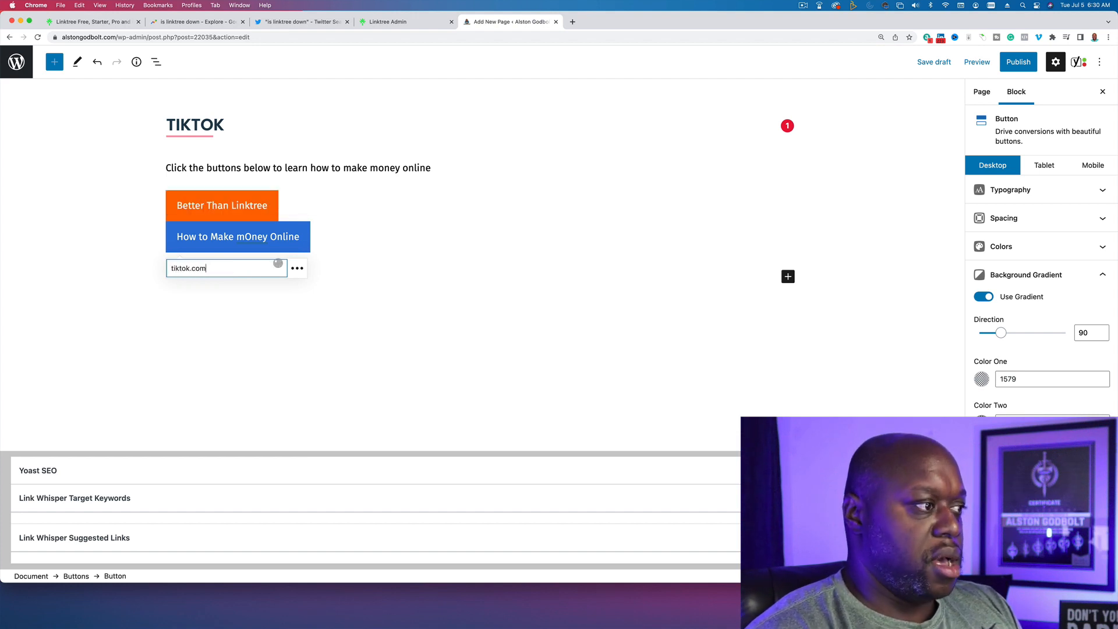
pyautogui.click(309, 267)
pyautogui.click(271, 235)
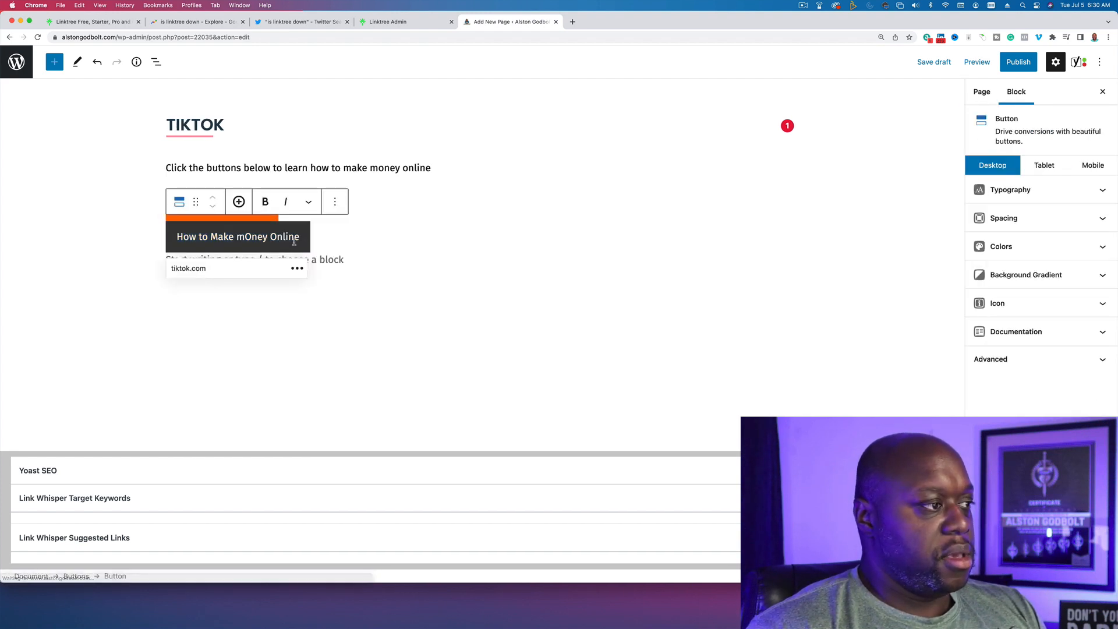
pyautogui.click(297, 268)
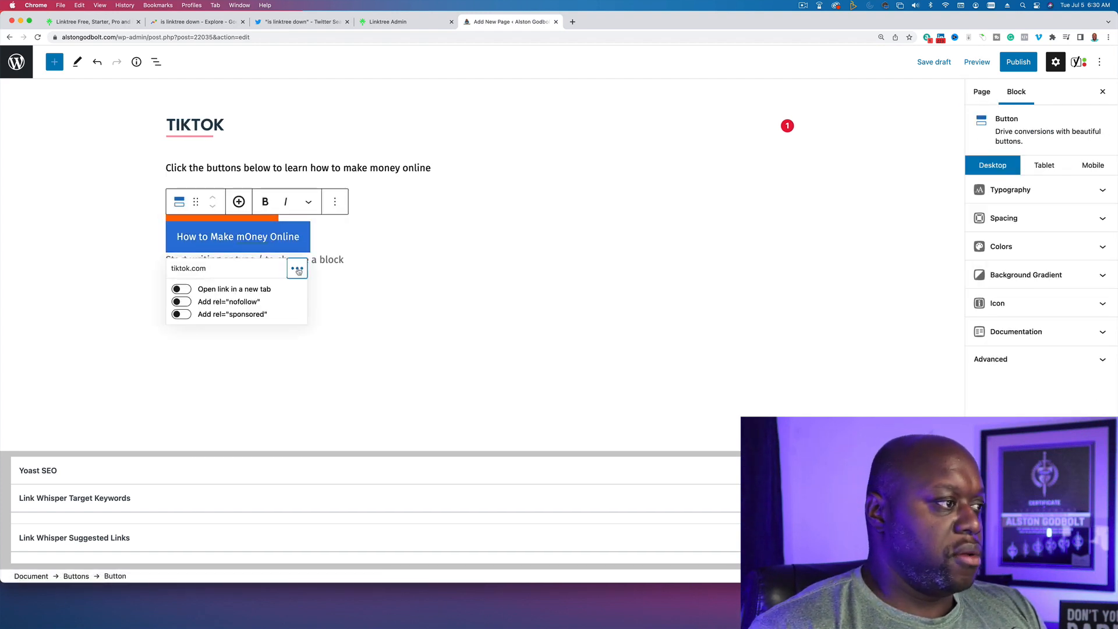
pyautogui.click(181, 289)
pyautogui.click(407, 261)
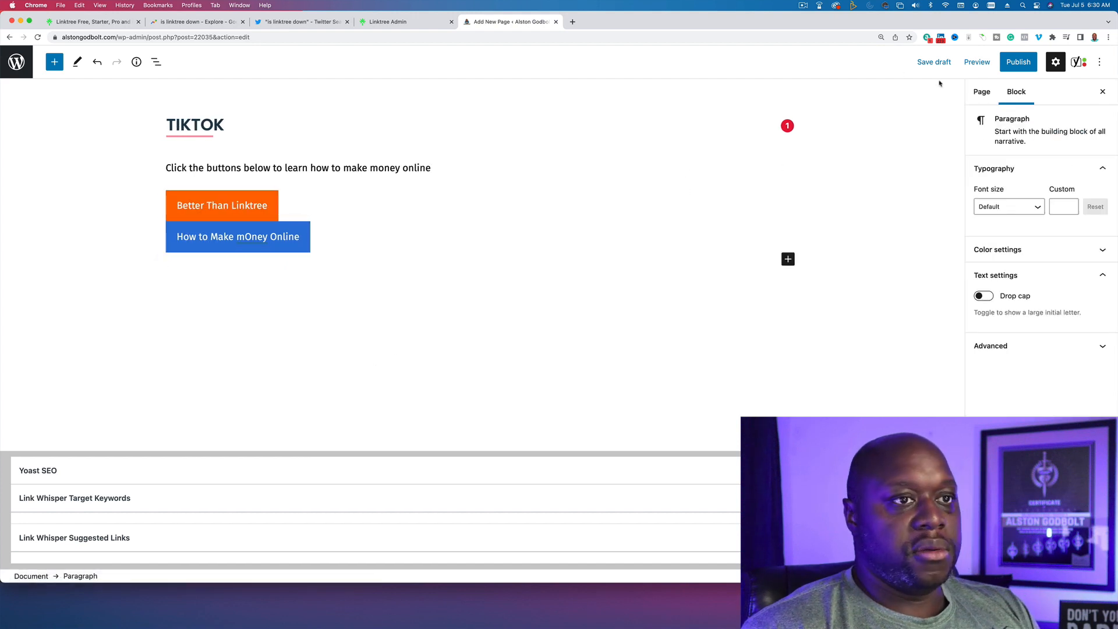
# Step: Preview the draft page in a new browser tab and return to the page editor
pyautogui.click(976, 61)
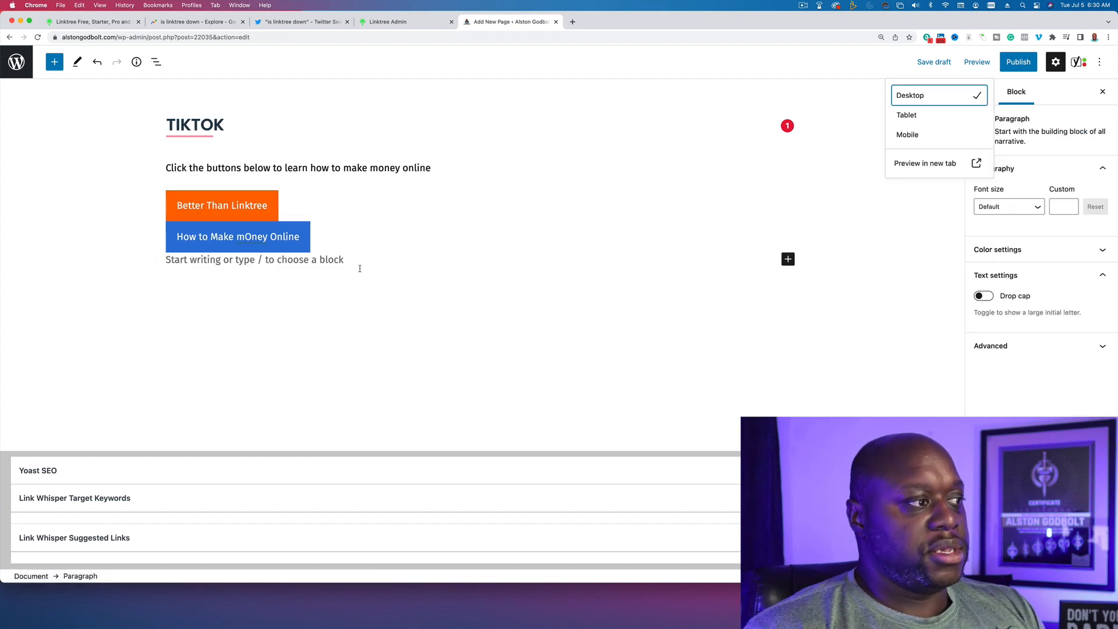
pyautogui.click(917, 165)
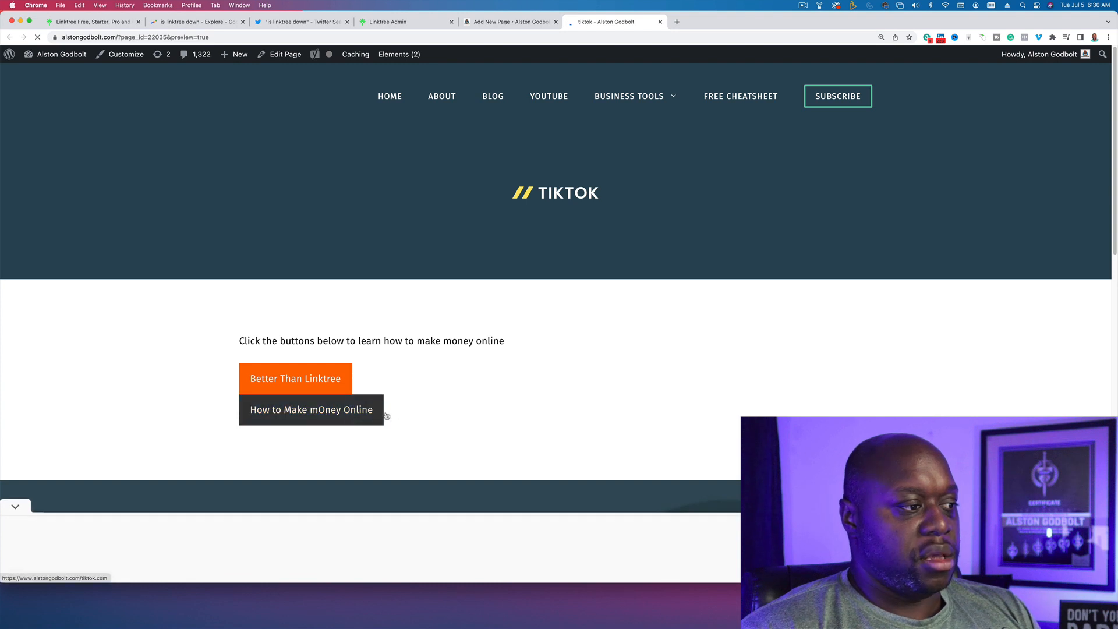
pyautogui.click(507, 22)
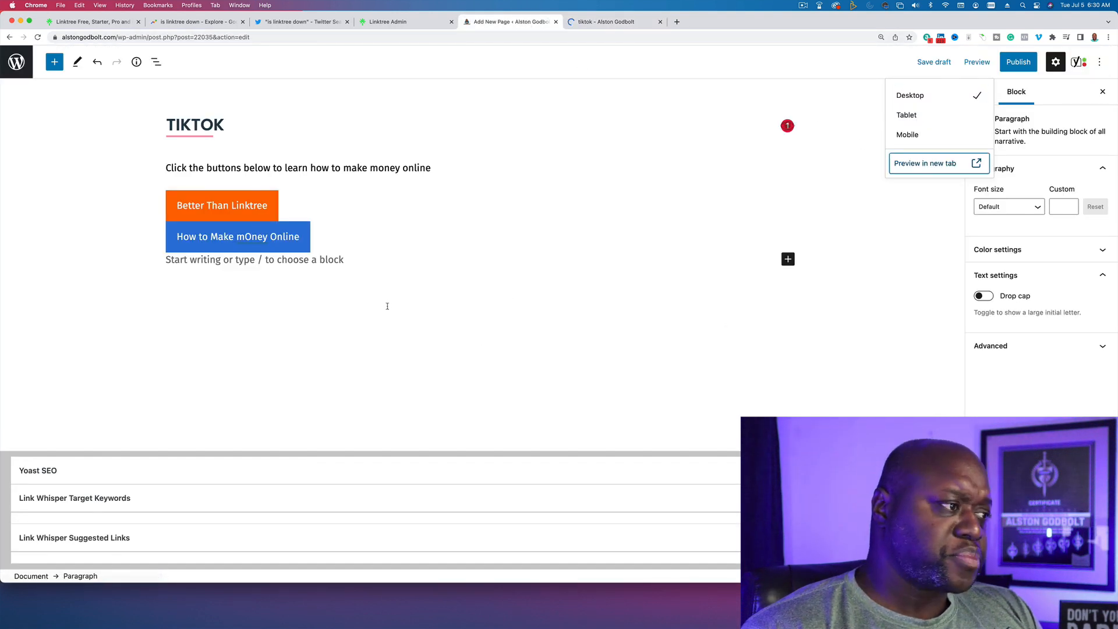
# Step: Select the How to Make mOney Online button and switch its background gradient off and on again
pyautogui.click(279, 238)
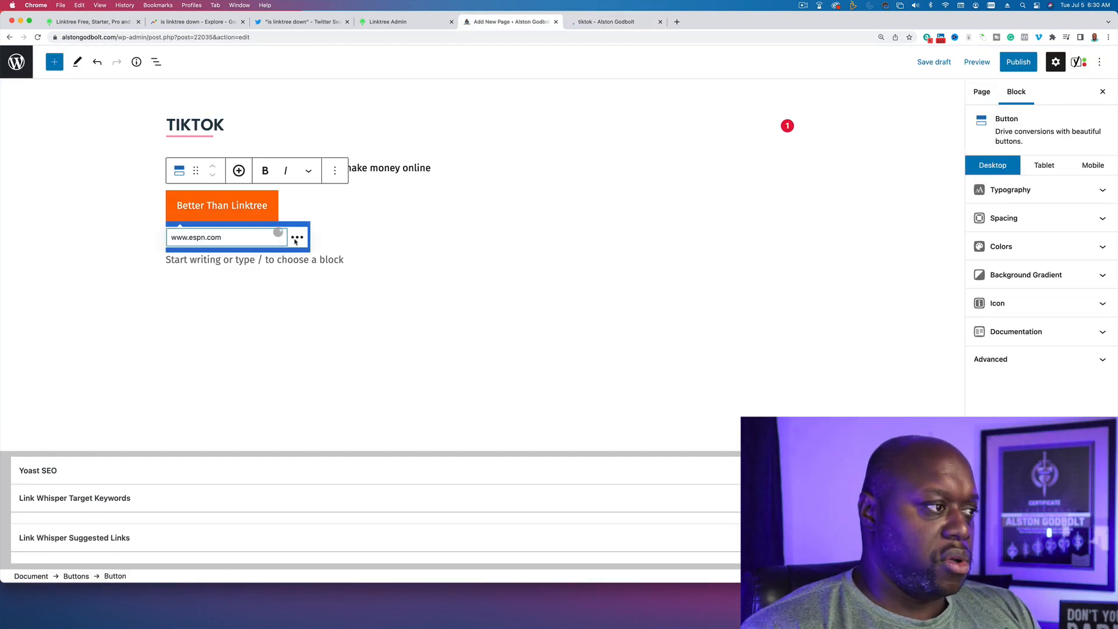
pyautogui.click(256, 250)
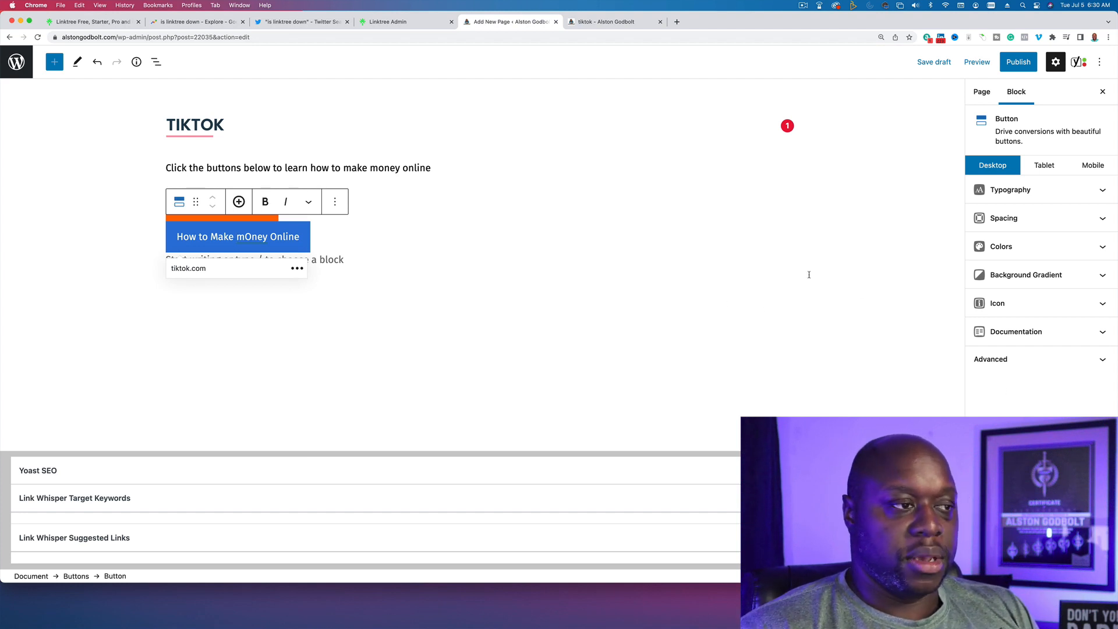
pyautogui.click(1098, 275)
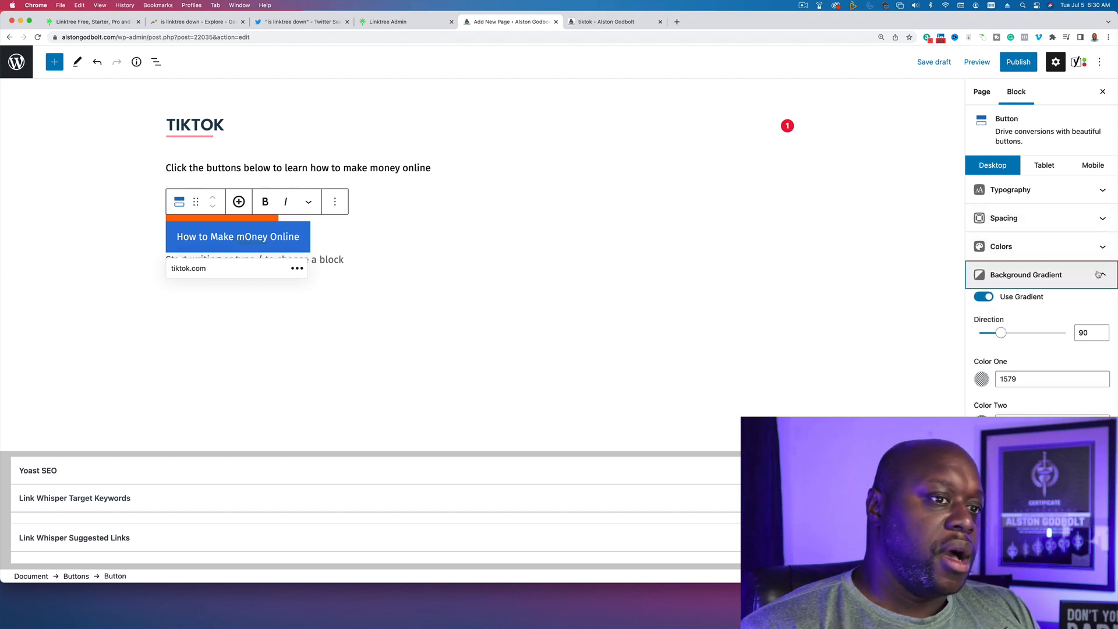
pyautogui.click(982, 298)
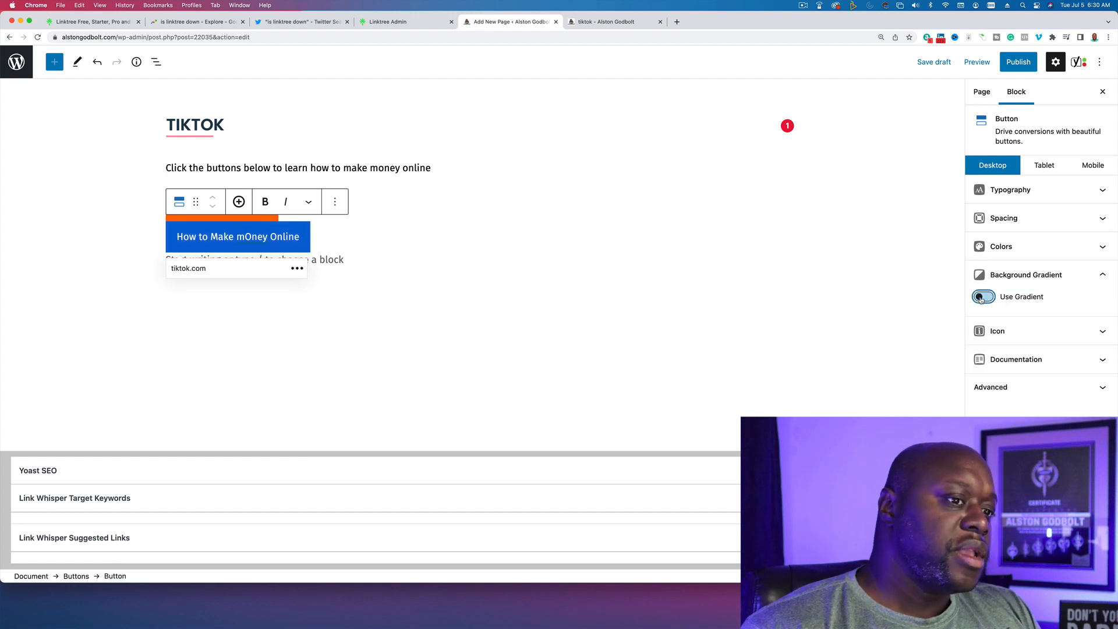
pyautogui.click(982, 298)
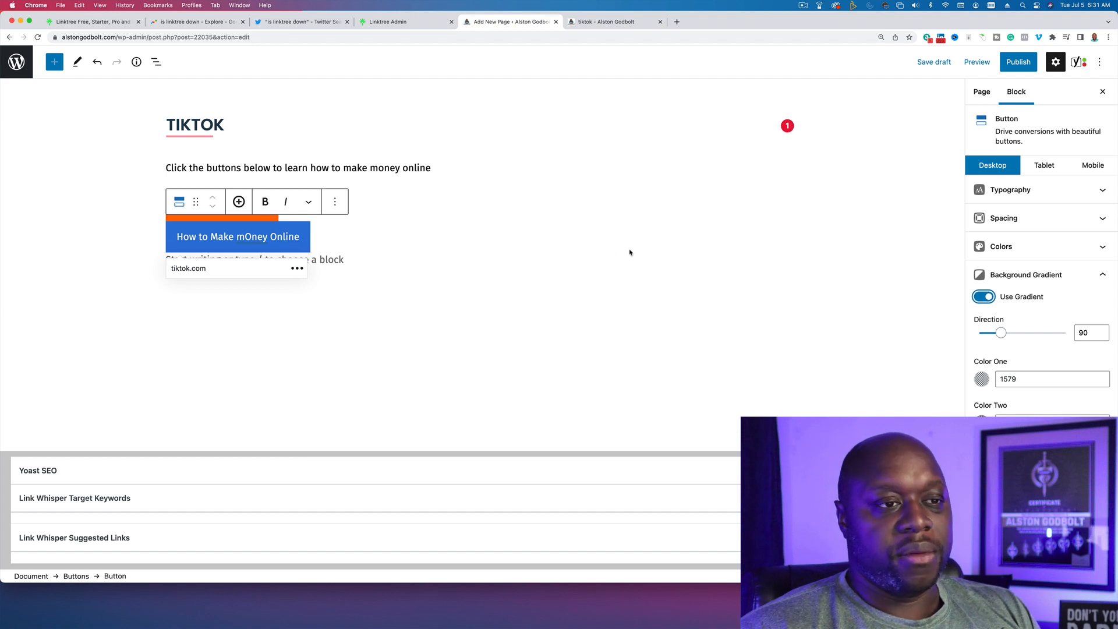
# Step: Set the button's gradient Color One to the pink preset #f78da7 and Color Two to the yellow preset #fcb900
pyautogui.click(1098, 251)
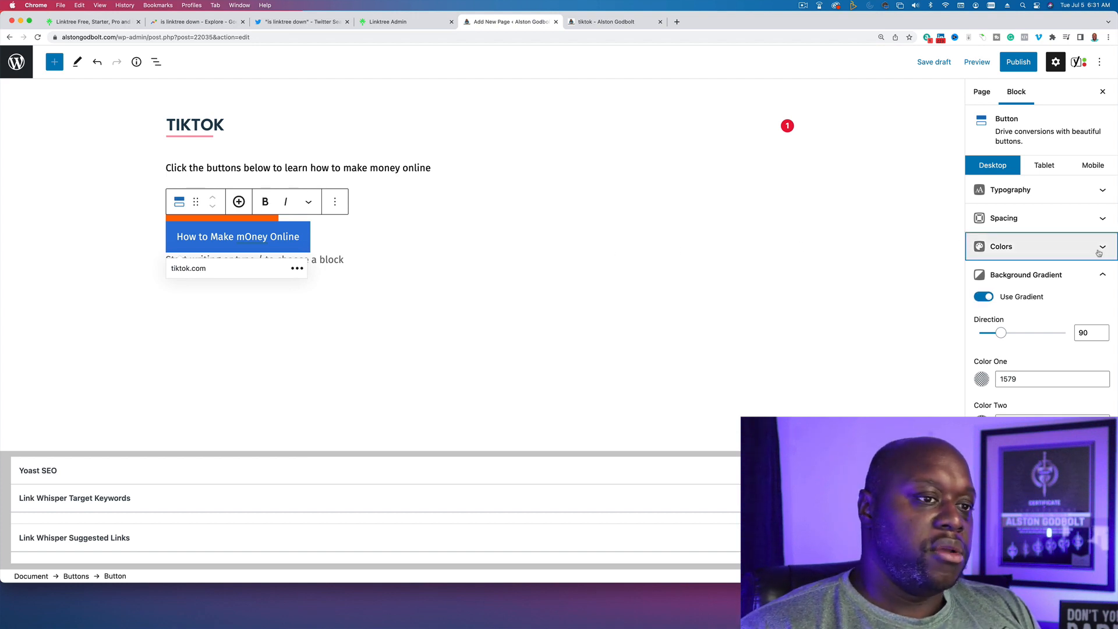
pyautogui.click(1098, 250)
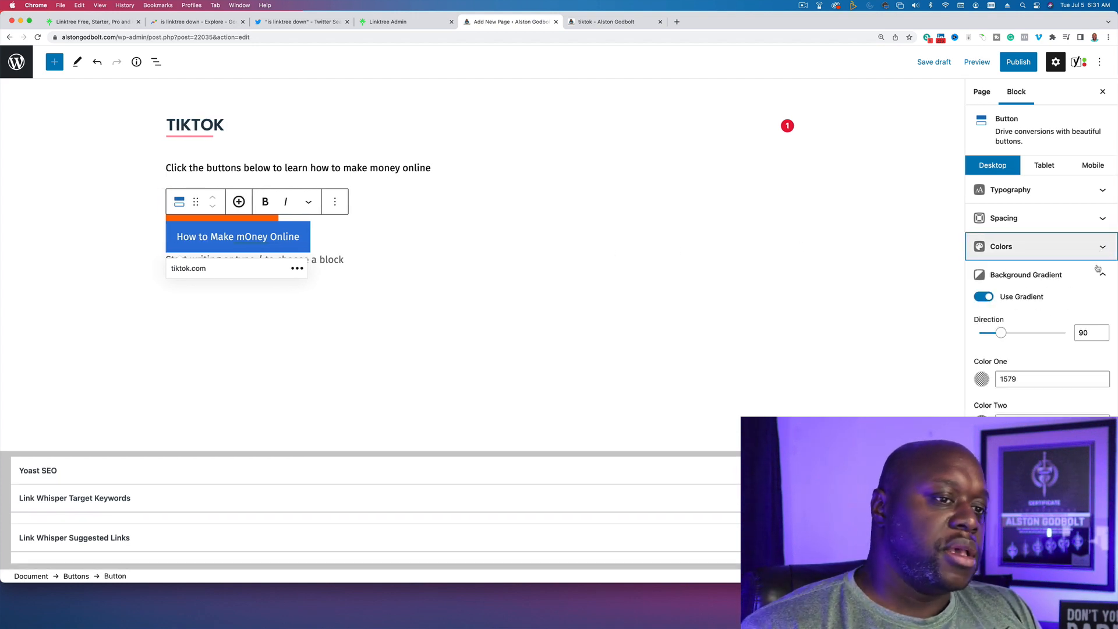
pyautogui.click(981, 379)
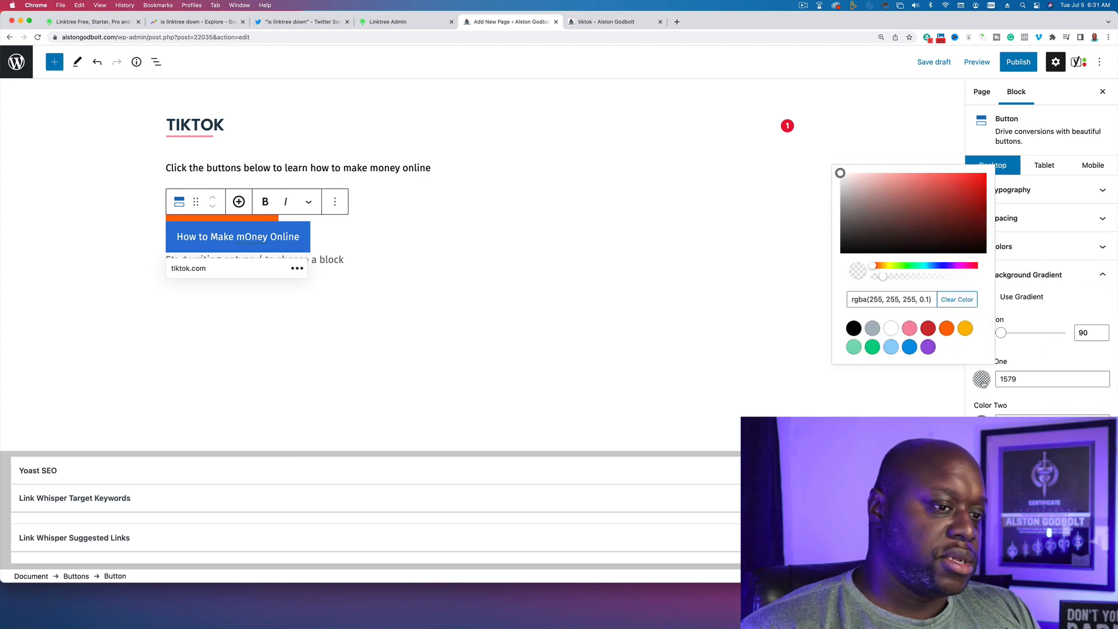
pyautogui.click(905, 329)
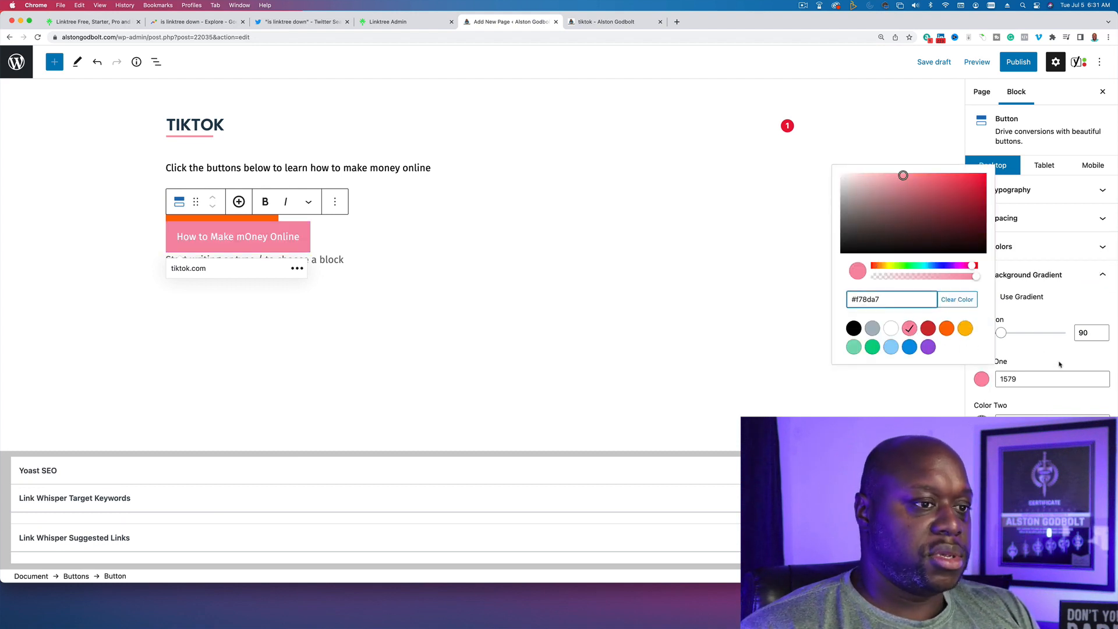
pyautogui.click(981, 416)
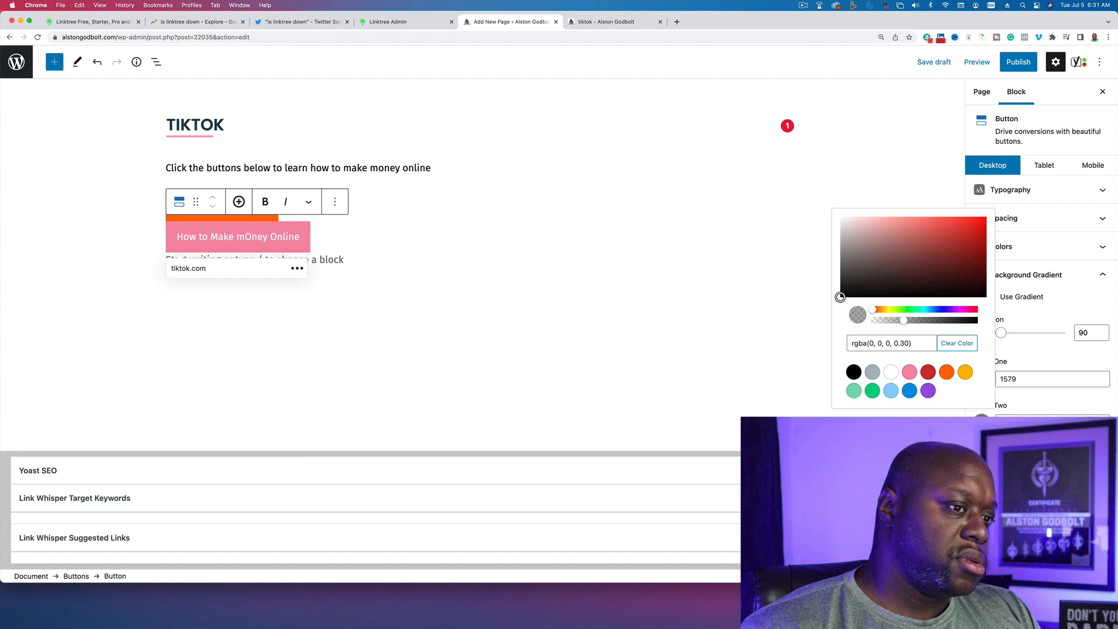
pyautogui.click(965, 372)
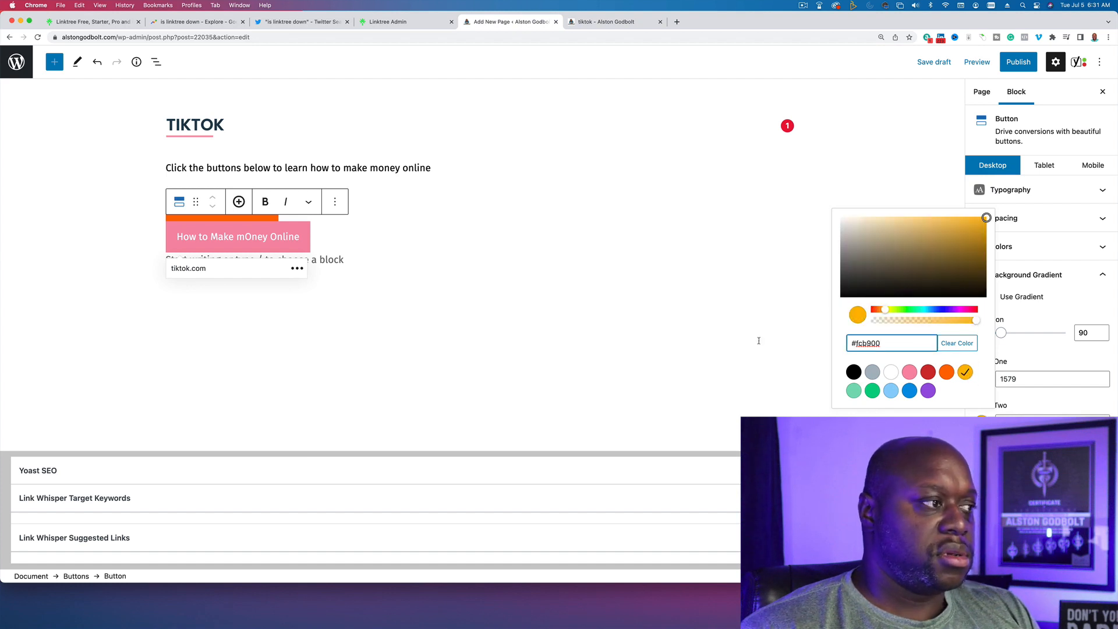
pyautogui.click(948, 150)
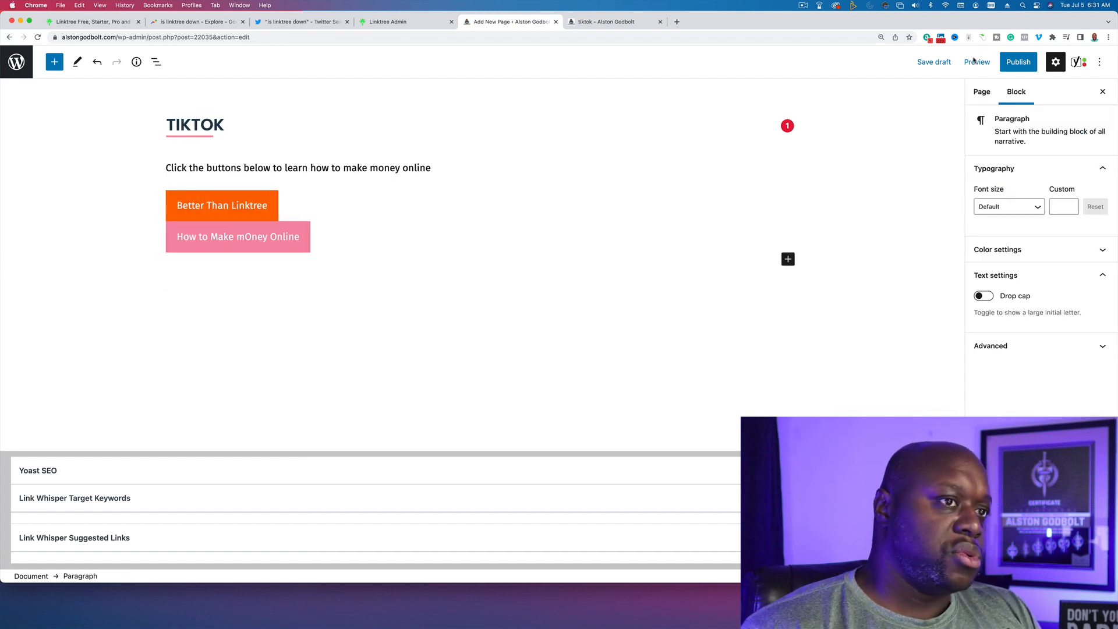
# Step: Preview the page at mobile size and in a new tab, and reselect the How to Make mOney Online button in the editor
pyautogui.click(976, 62)
pyautogui.click(914, 137)
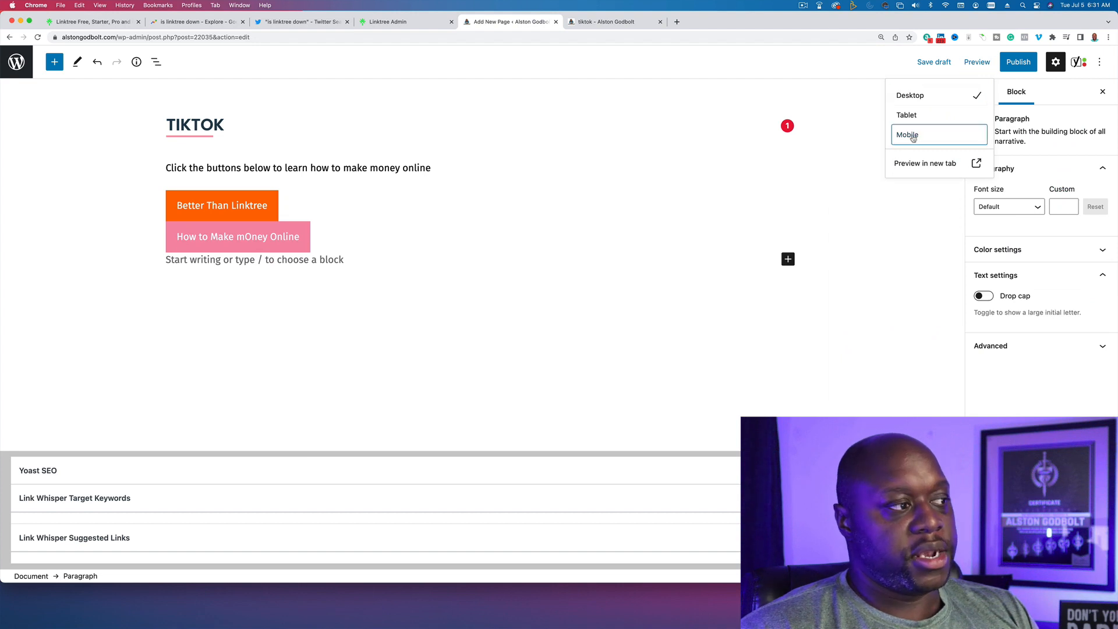
pyautogui.click(925, 165)
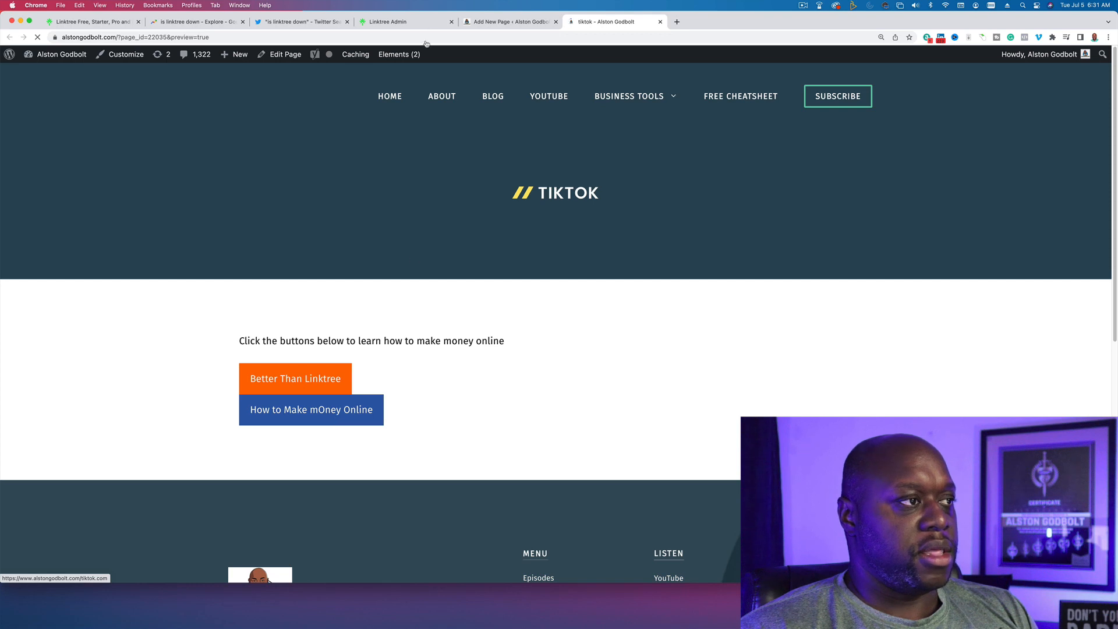
pyautogui.click(523, 22)
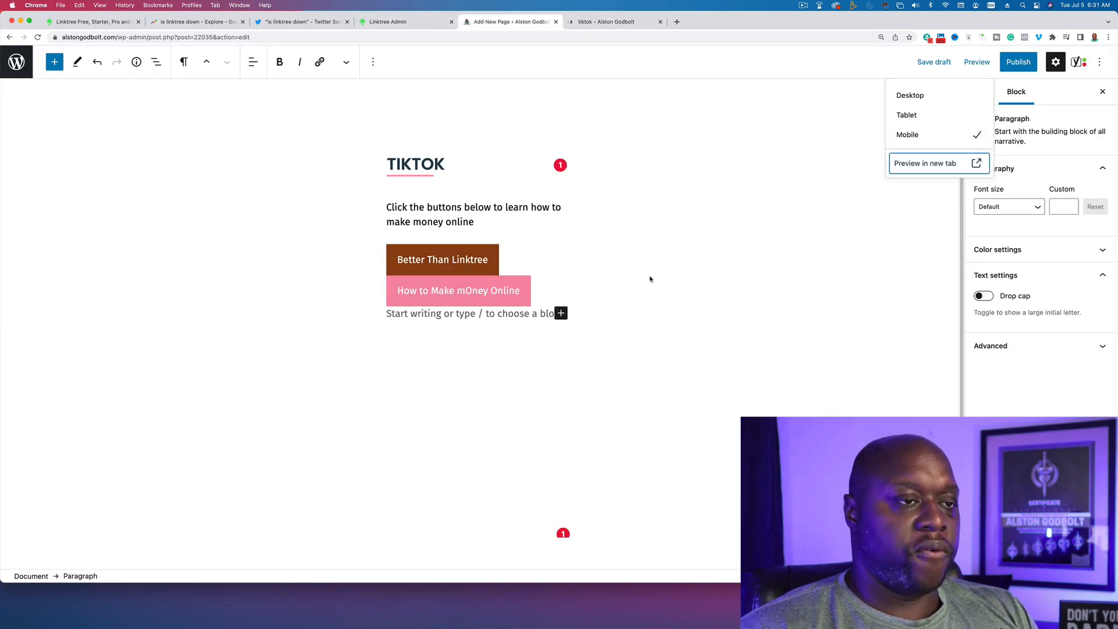
pyautogui.click(466, 292)
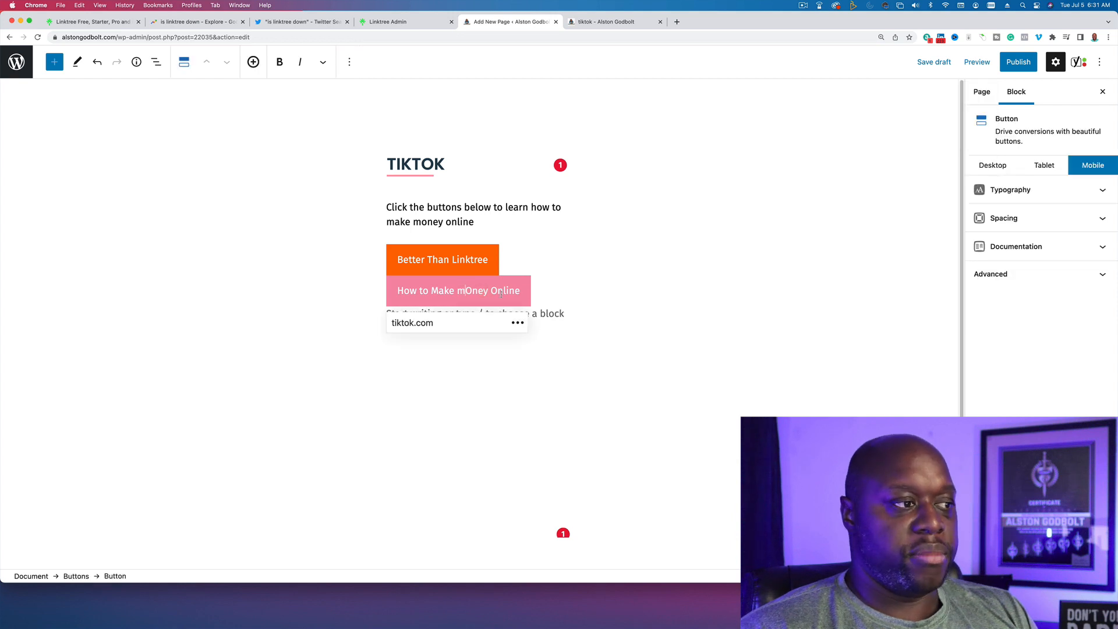